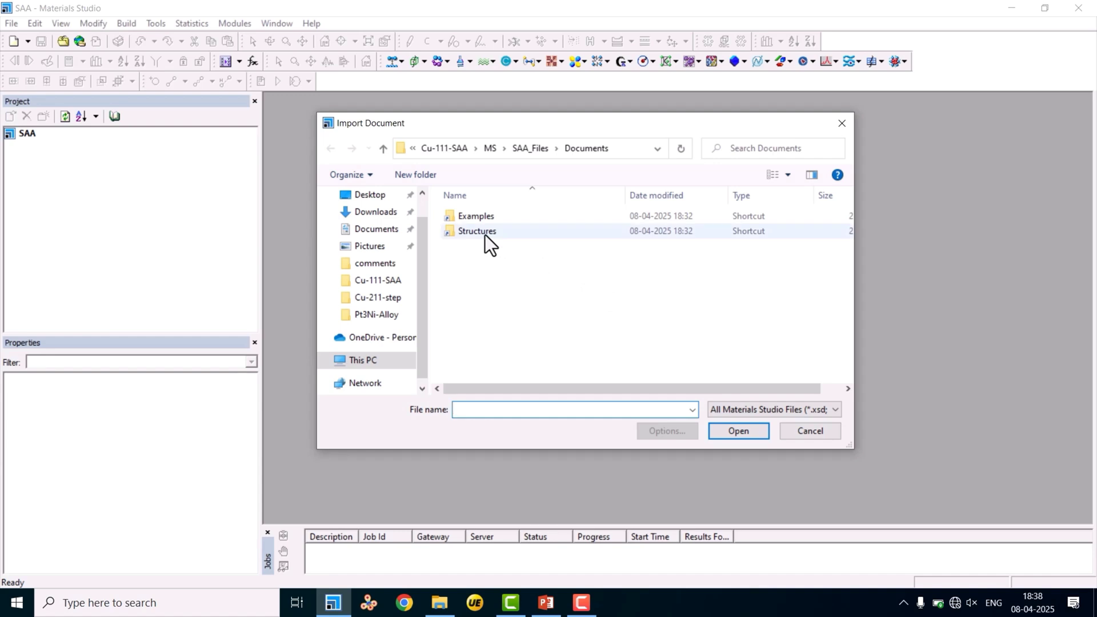
# Browse to the pure-metals folder within metals in the Structures library of the document import dialog.
pyautogui.doubleClick(483, 234)
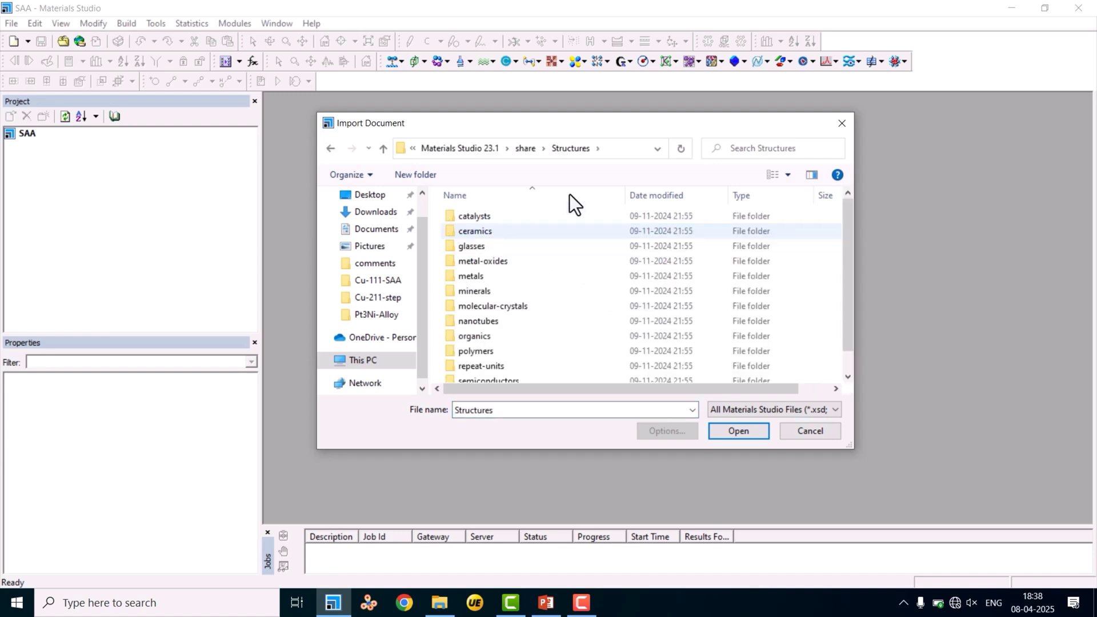
pyautogui.scroll(-1, 544, 225)
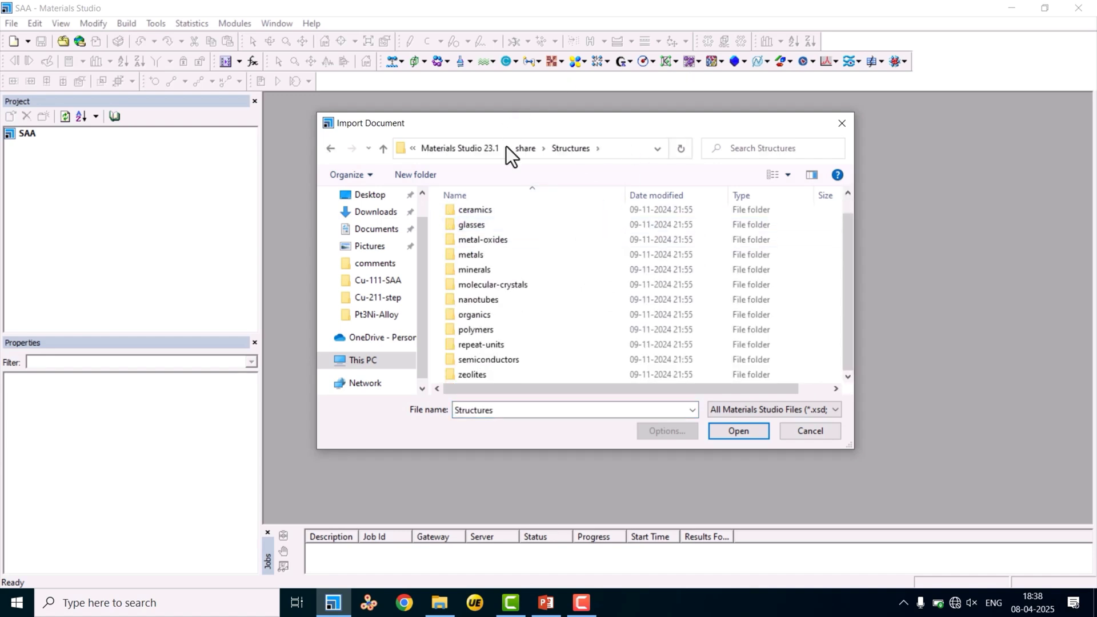
pyautogui.scroll(1, 504, 256)
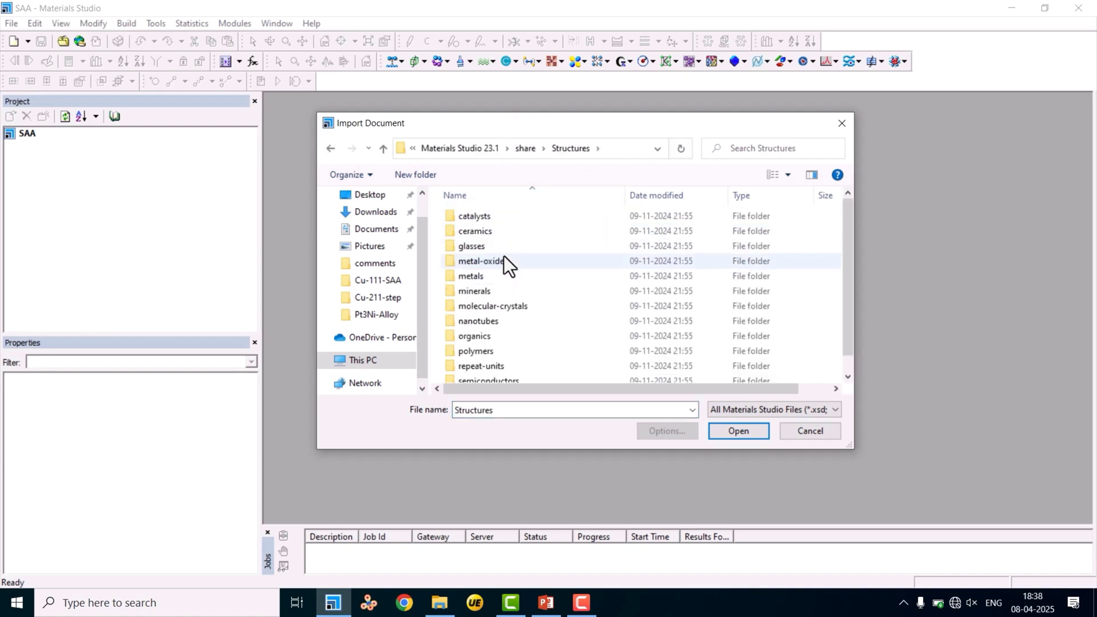
pyautogui.doubleClick(483, 278)
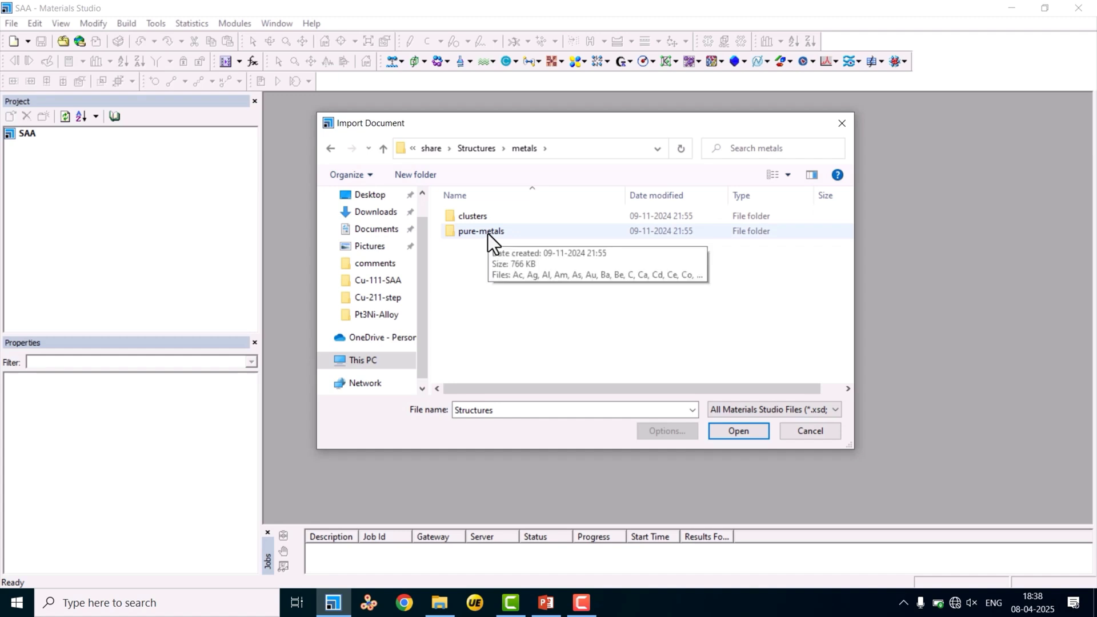
pyautogui.doubleClick(488, 234)
# Import the Cu structure from the pure-metals folder and maximize its document window.
pyautogui.scroll(-19, 487, 235)
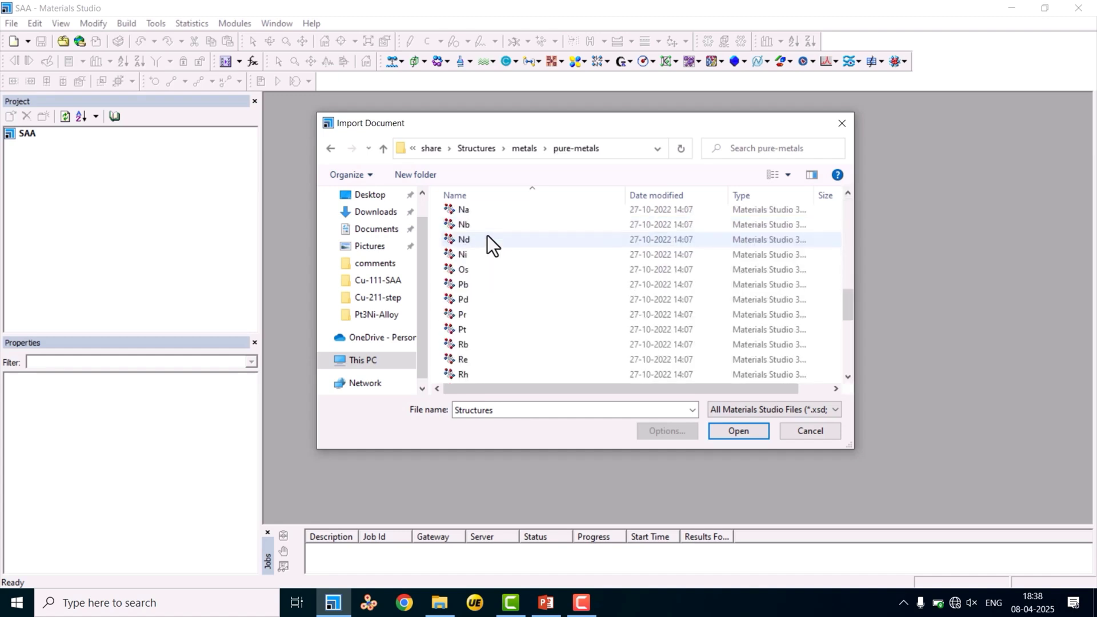
pyautogui.scroll(3, 488, 235)
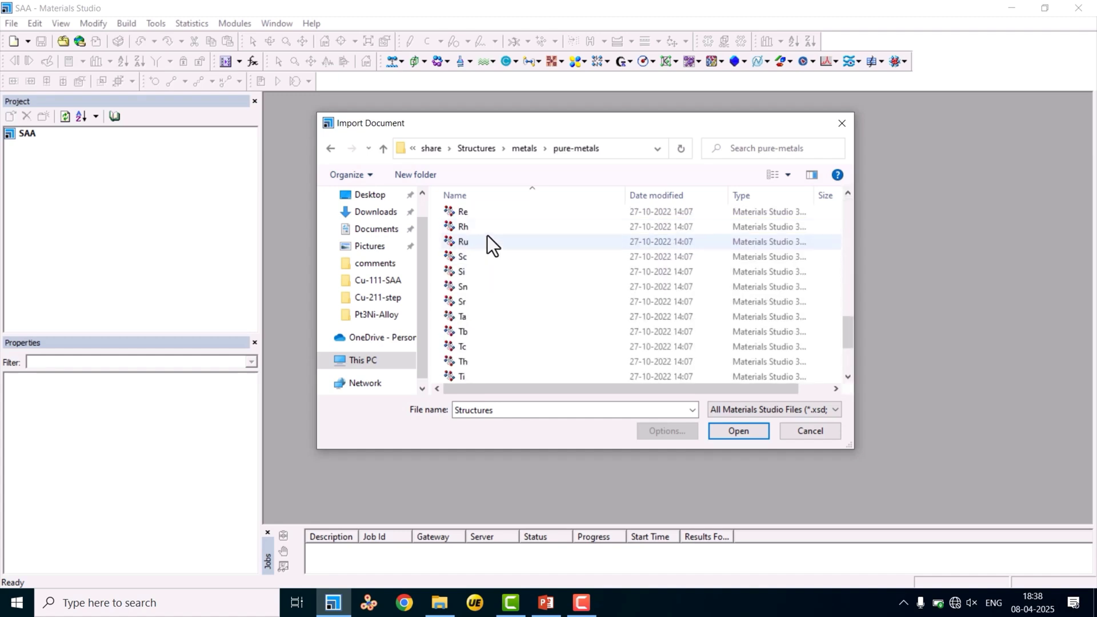
pyautogui.scroll(2, 493, 244)
pyautogui.scroll(14, 492, 244)
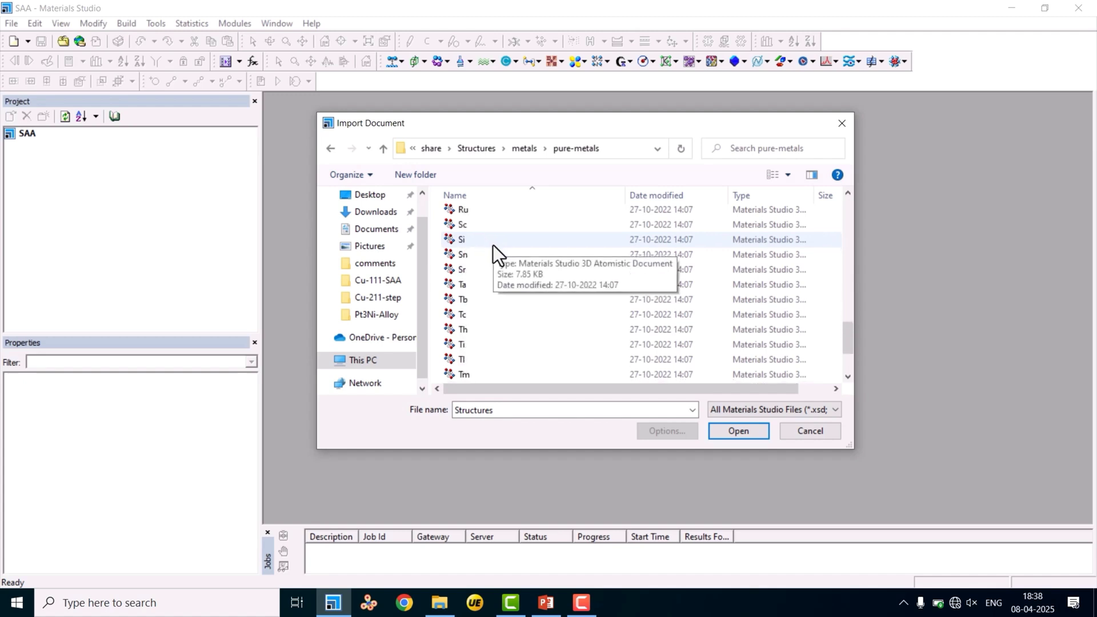
pyautogui.scroll(-2, 493, 246)
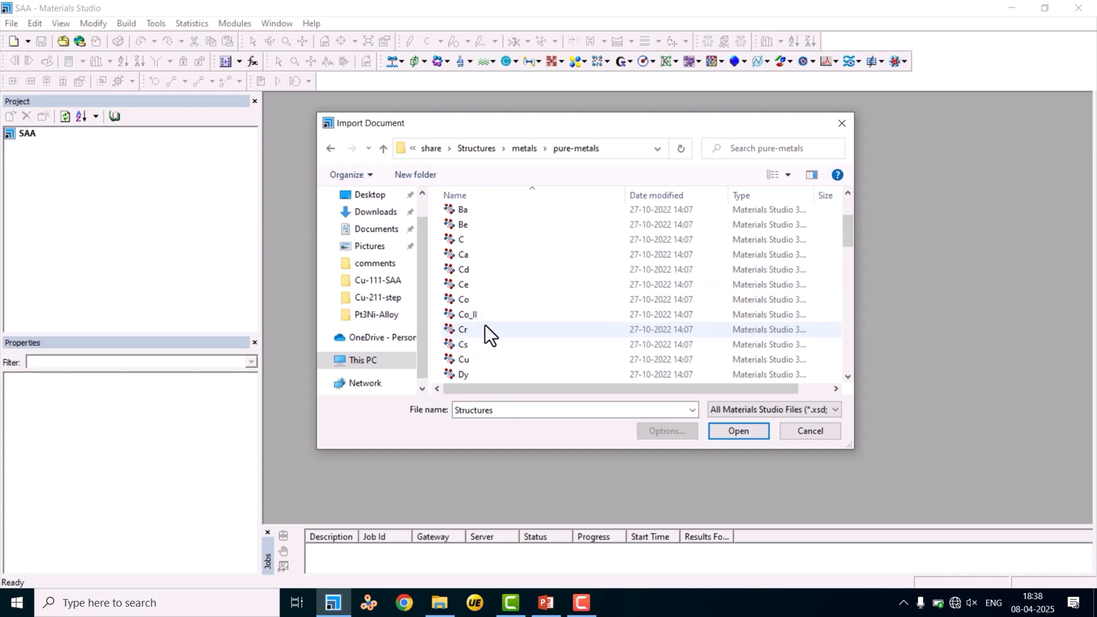
pyautogui.click(470, 358)
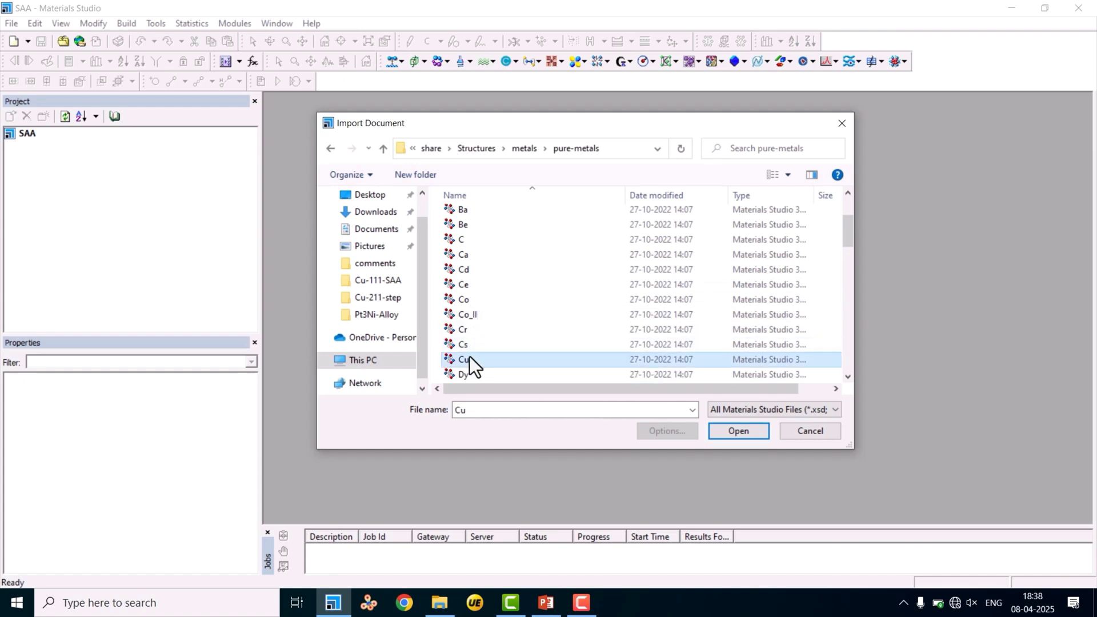
pyautogui.click(745, 431)
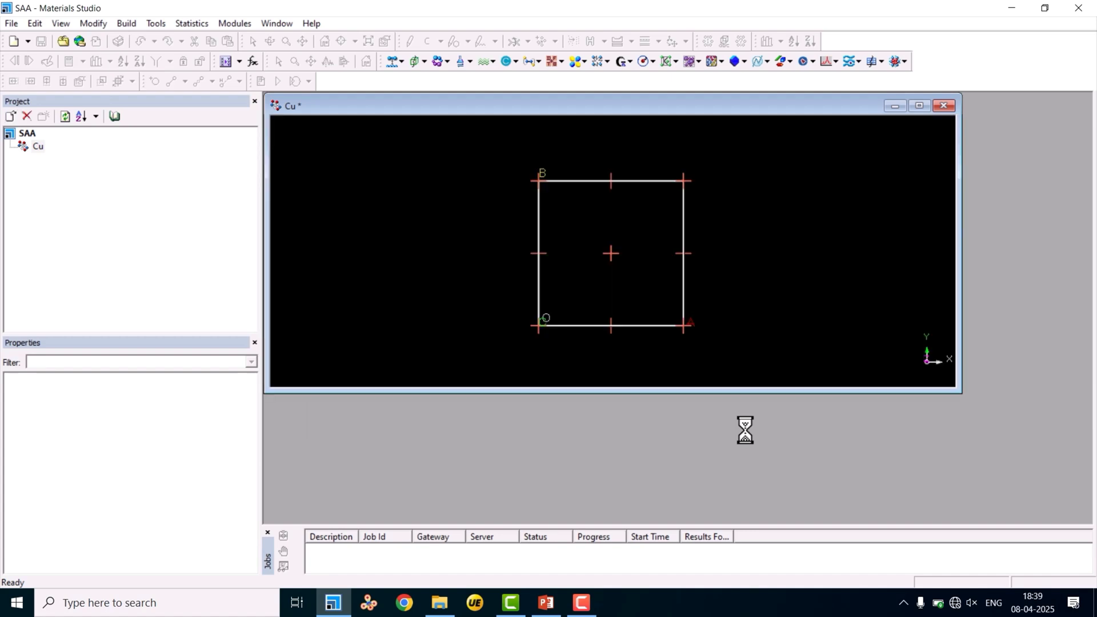
pyautogui.click(918, 106)
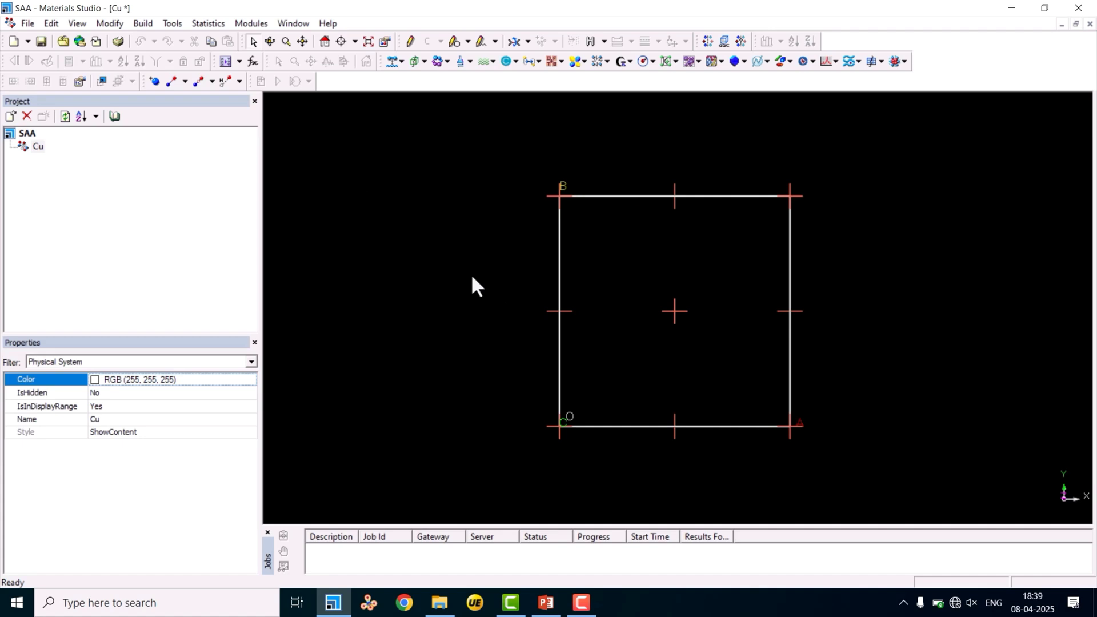
# Set the atoms' display style to Ball and stick with a ball radius of 0.5.
pyautogui.rightClick(353, 206)
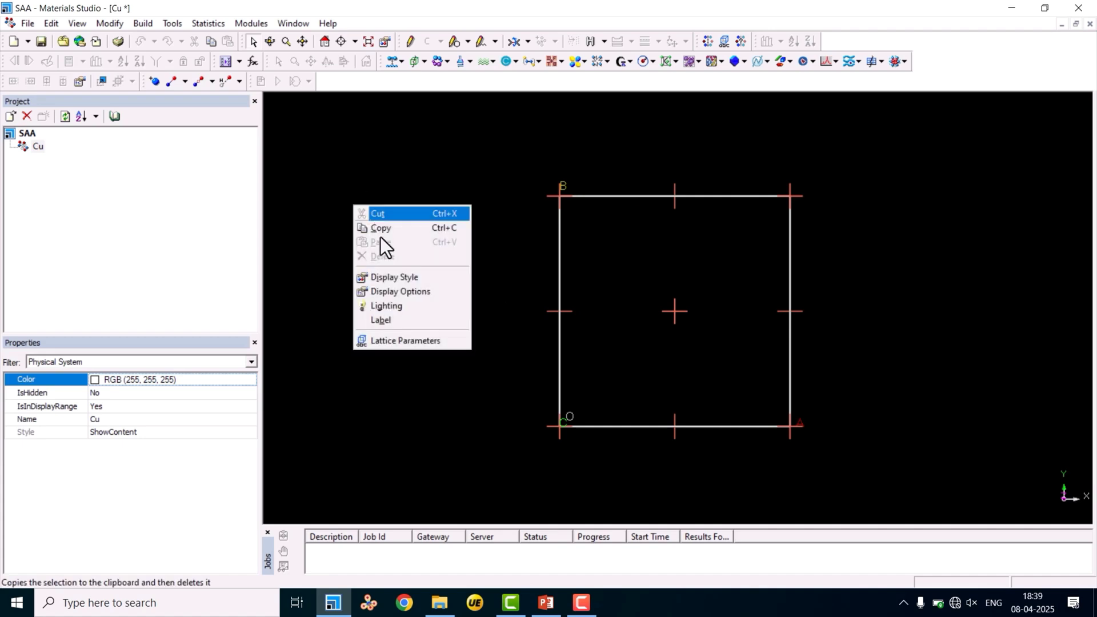
pyautogui.click(387, 277)
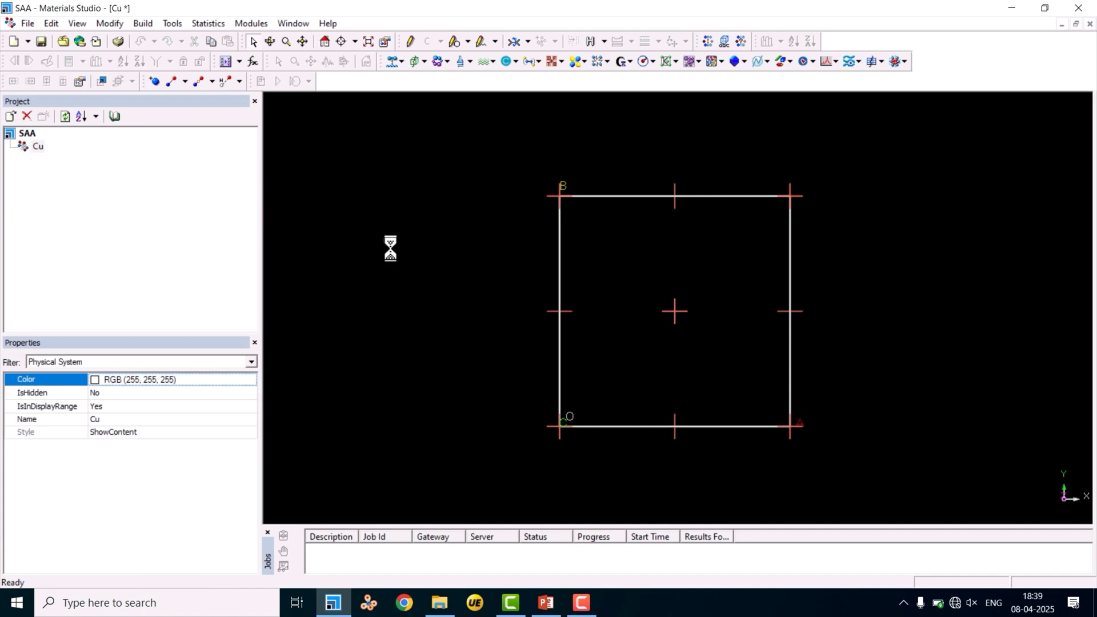
pyautogui.moveTo(179, 132); pyautogui.dragTo(473, 128)
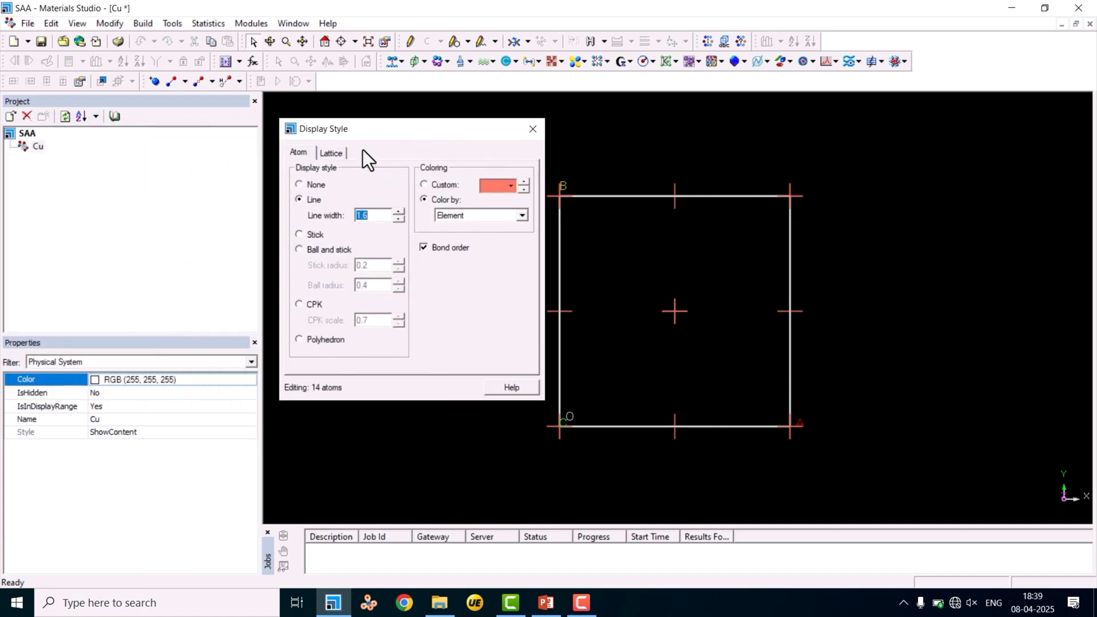
pyautogui.click(300, 250)
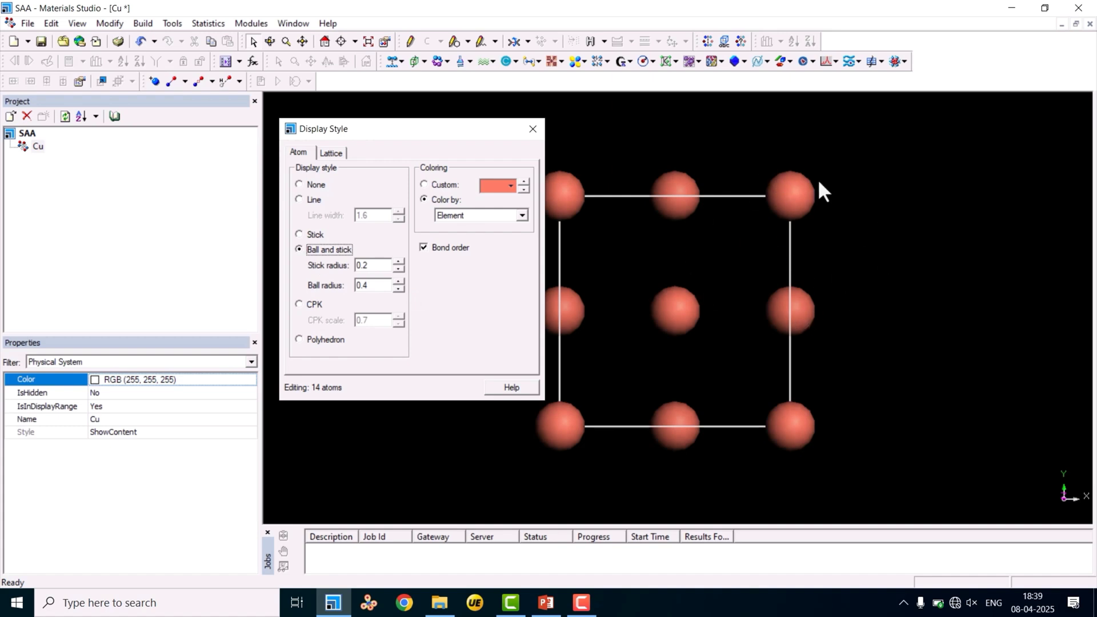
pyautogui.click(399, 282)
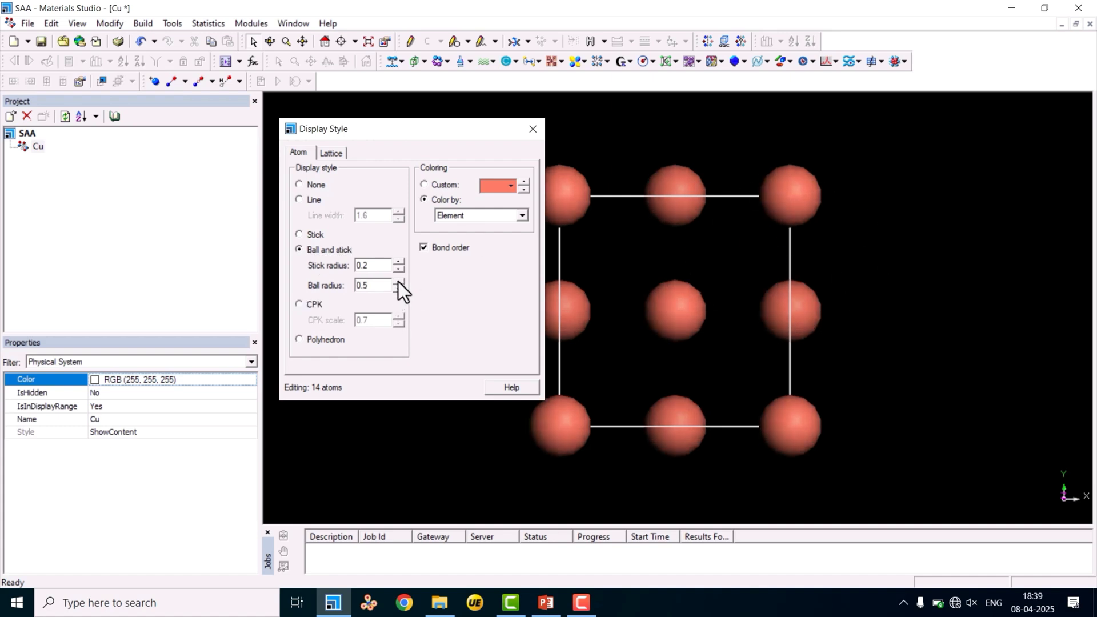
pyautogui.click(399, 282)
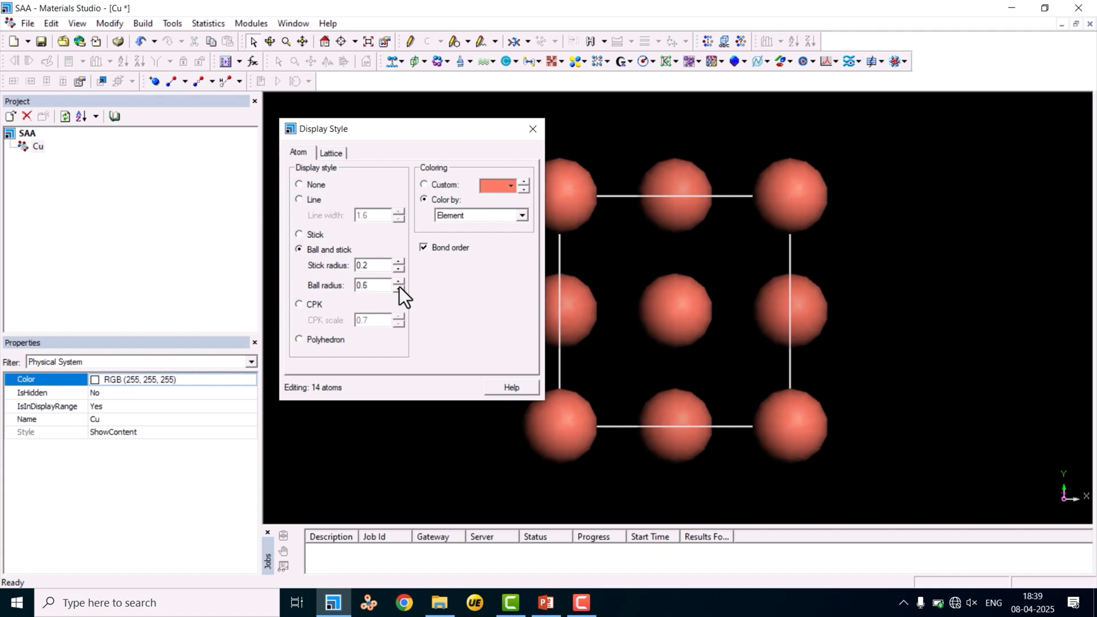
pyautogui.click(400, 289)
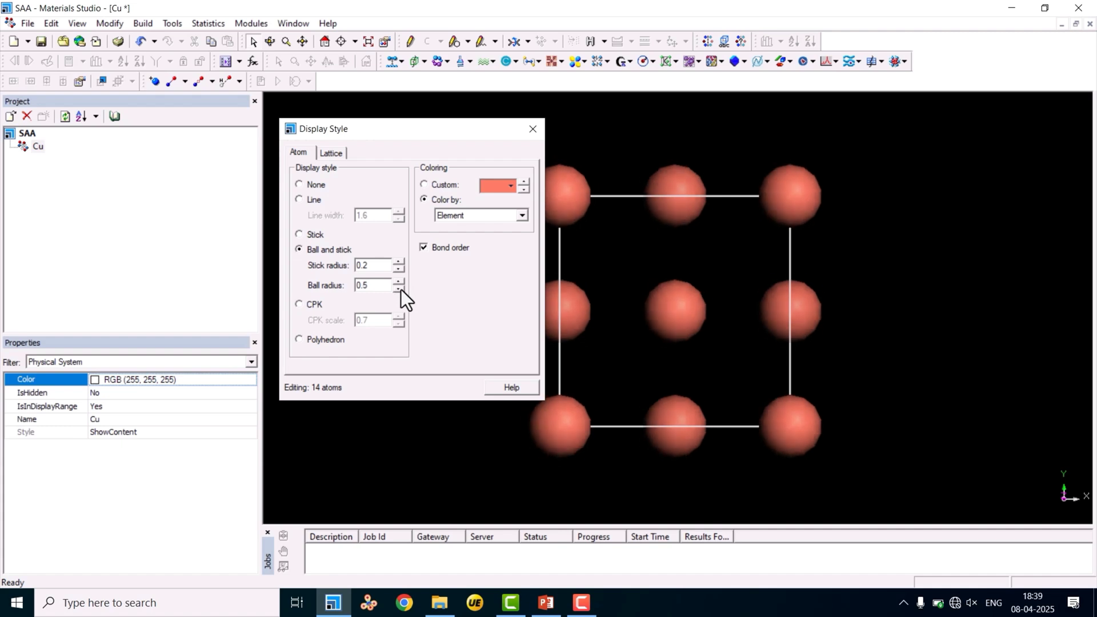
pyautogui.click(399, 281)
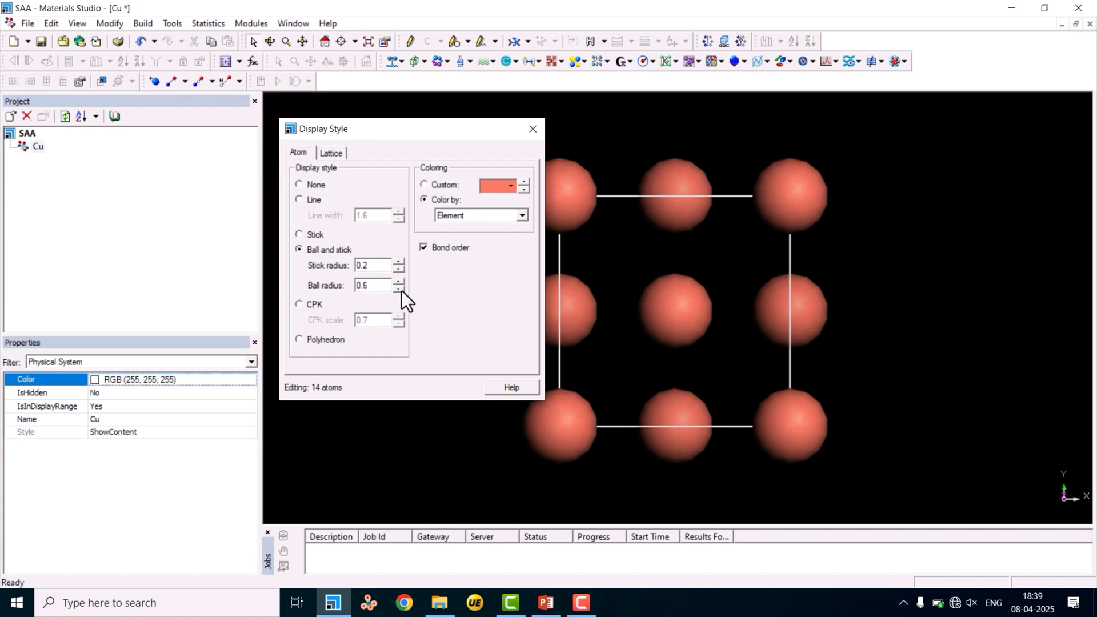
pyautogui.click(401, 290)
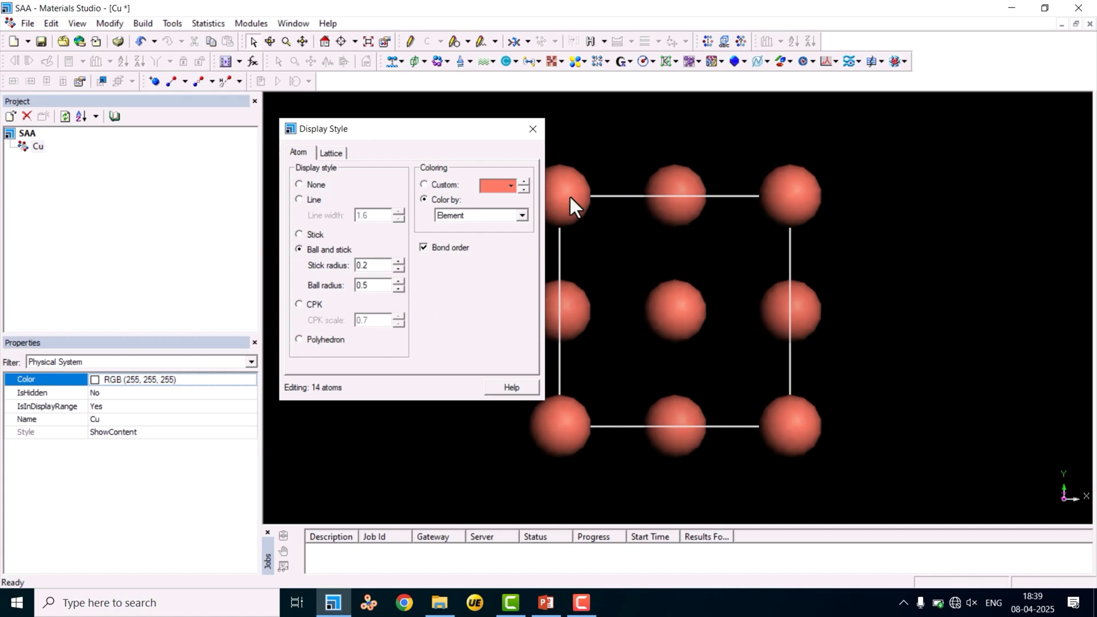
pyautogui.click(532, 129)
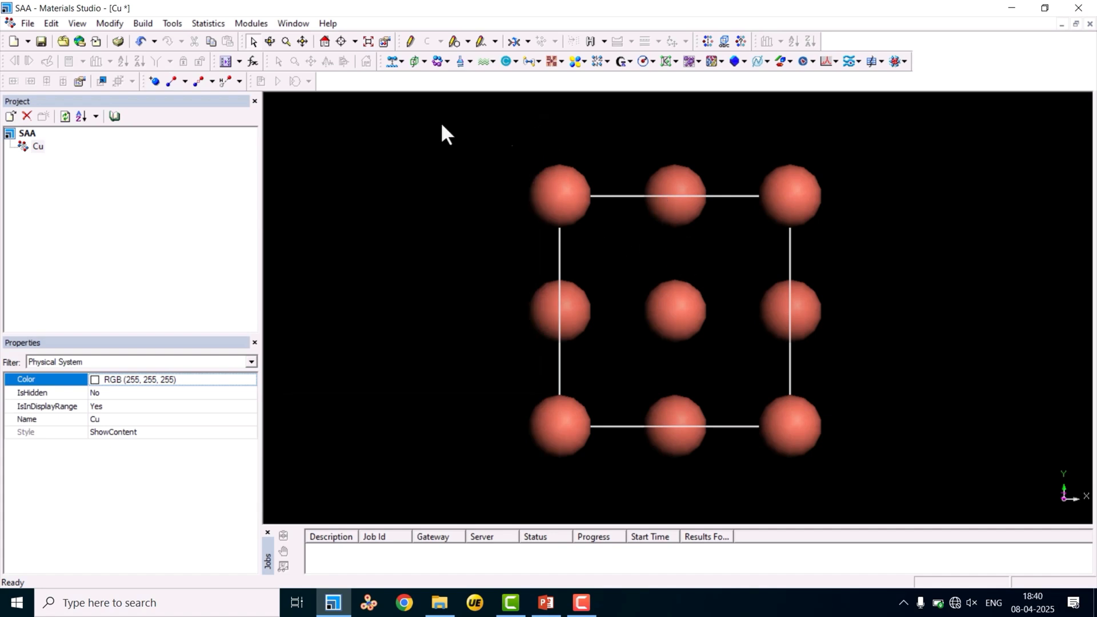
# Calculate the bonds between the copper atoms in the unit cell.
pyautogui.click(270, 41)
pyautogui.moveTo(680, 297); pyautogui.dragTo(547, 192)
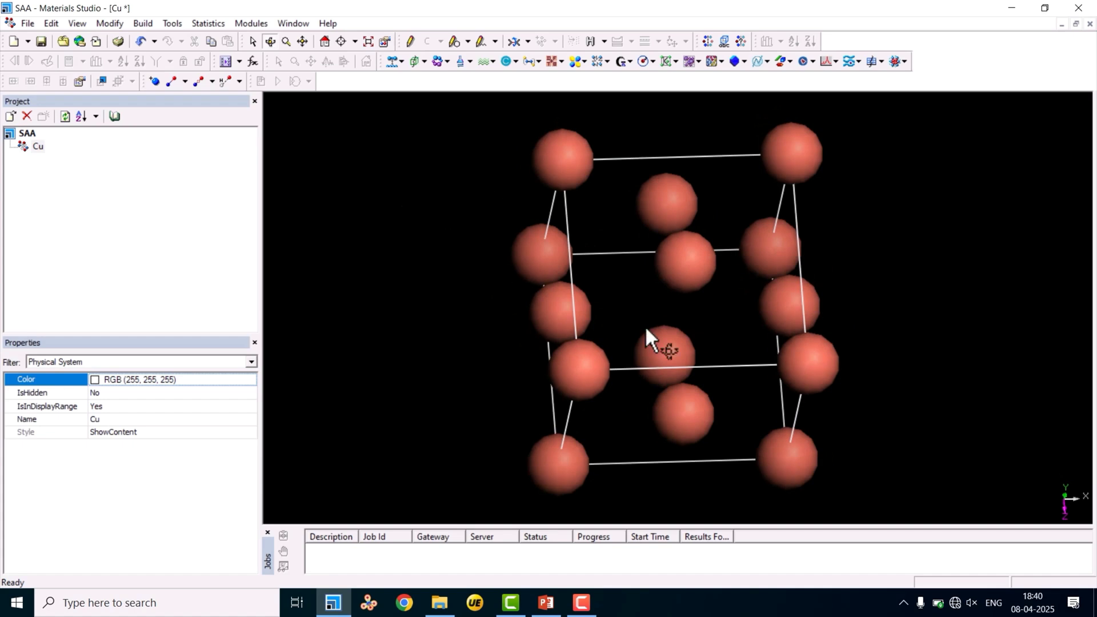
pyautogui.click(170, 81)
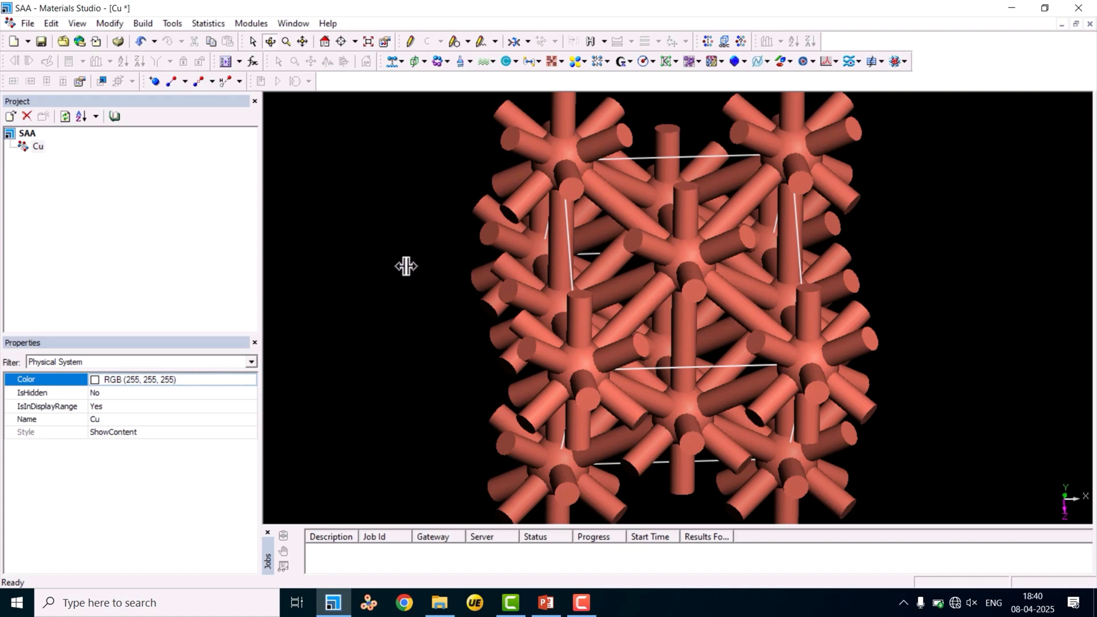
# Reduce the stick radius of the bonds to 0.1 in the display style settings.
pyautogui.rightClick(369, 211)
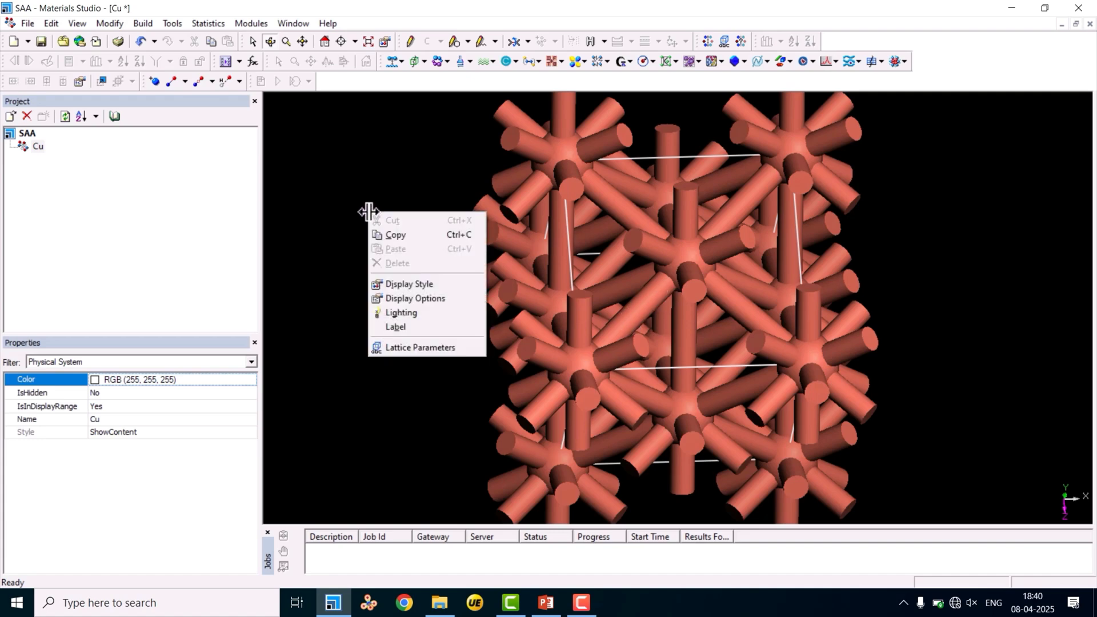
pyautogui.click(418, 283)
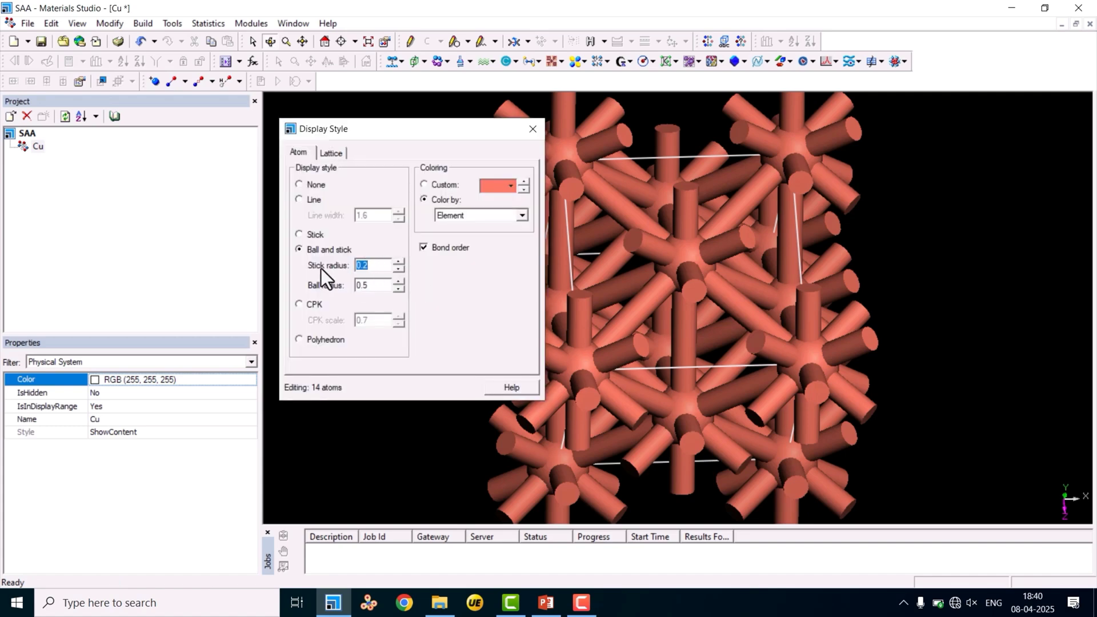
pyautogui.click(400, 269)
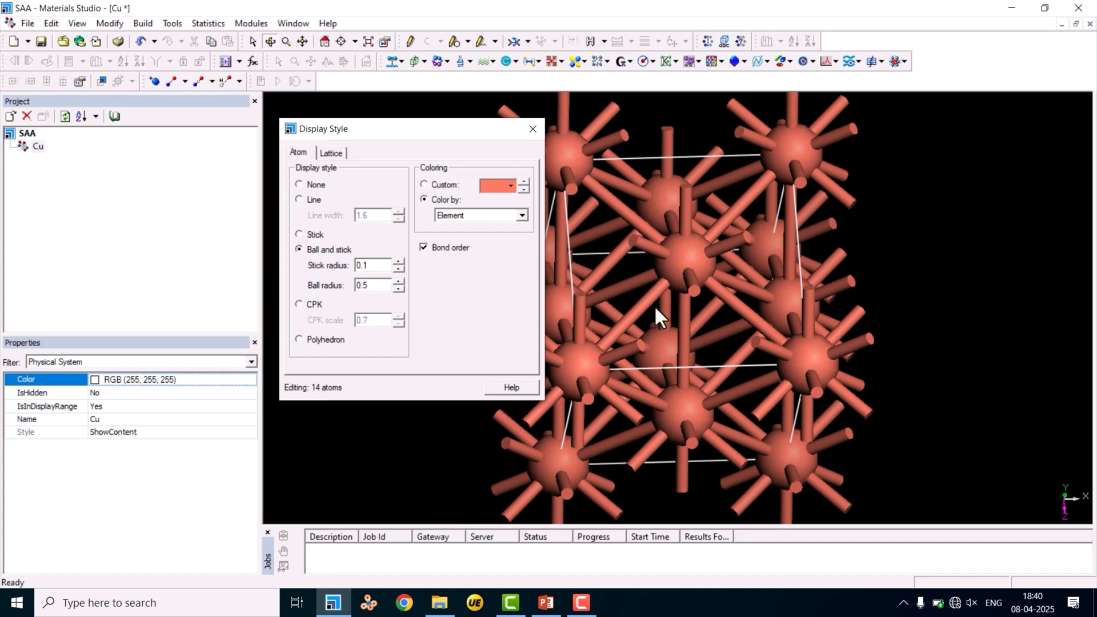
pyautogui.click(533, 129)
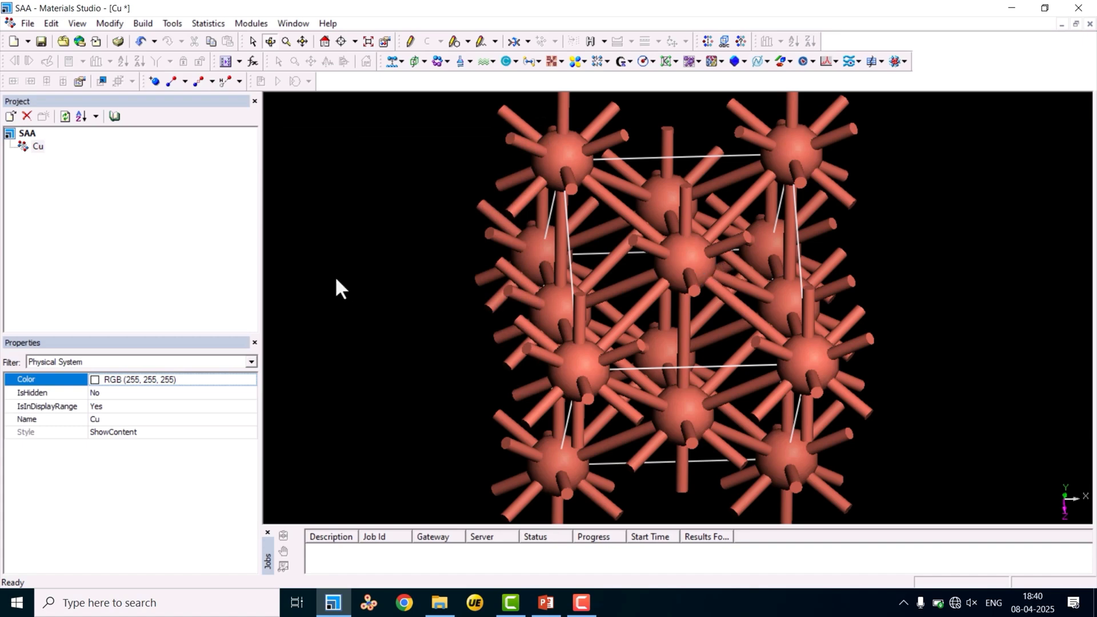
pyautogui.moveTo(680, 300); pyautogui.dragTo(386, 247)
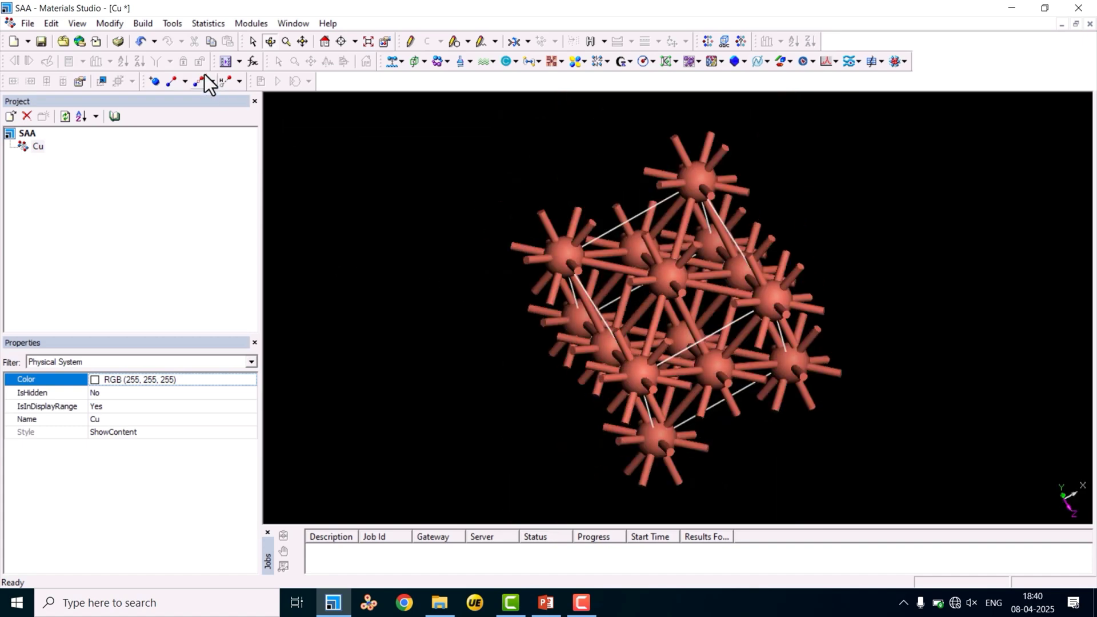
pyautogui.moveTo(651, 348); pyautogui.dragTo(609, 342)
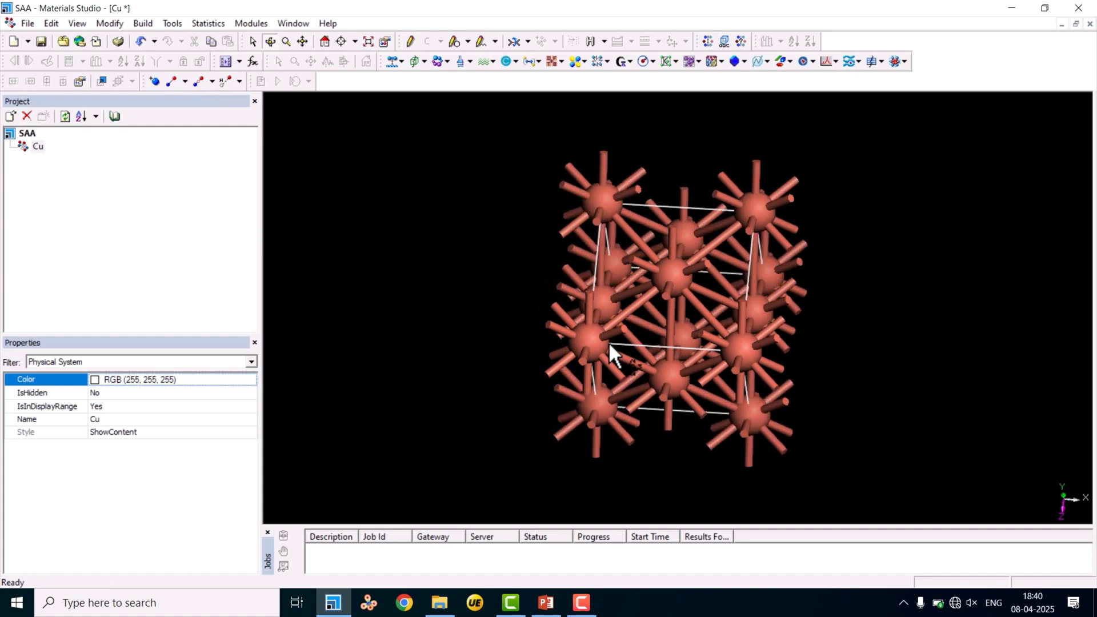
pyautogui.moveTo(660, 365); pyautogui.dragTo(604, 257)
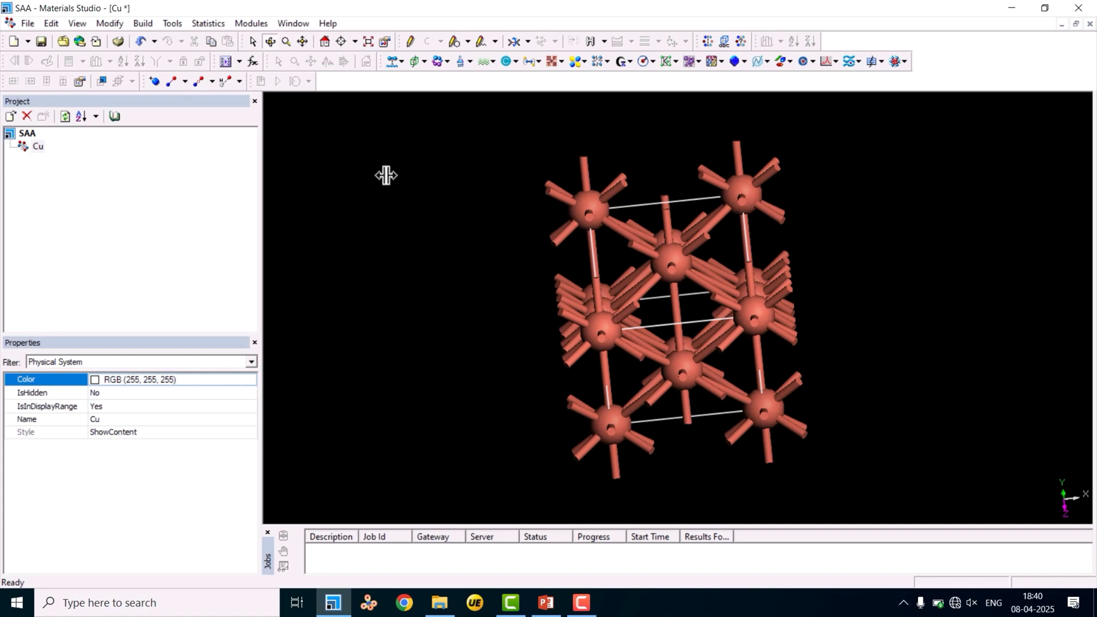
# Examine the copper crystal's space group, origin option and symmetry operators in the Rebuild Crystal settings, leaving the structure as it is.
pyautogui.click(144, 25)
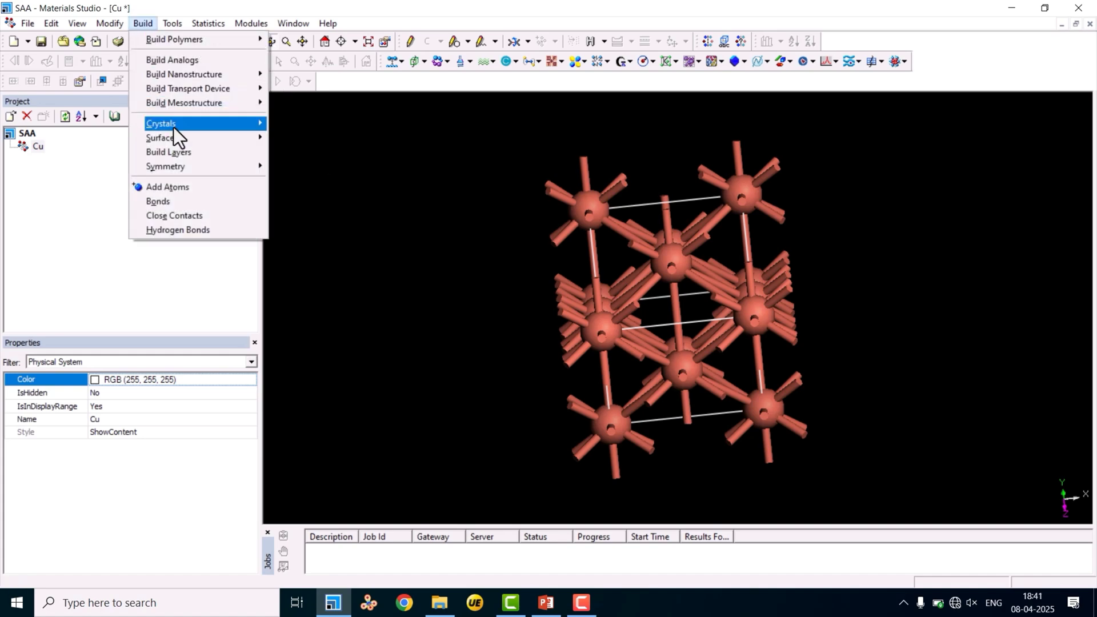
pyautogui.moveTo(173, 126)
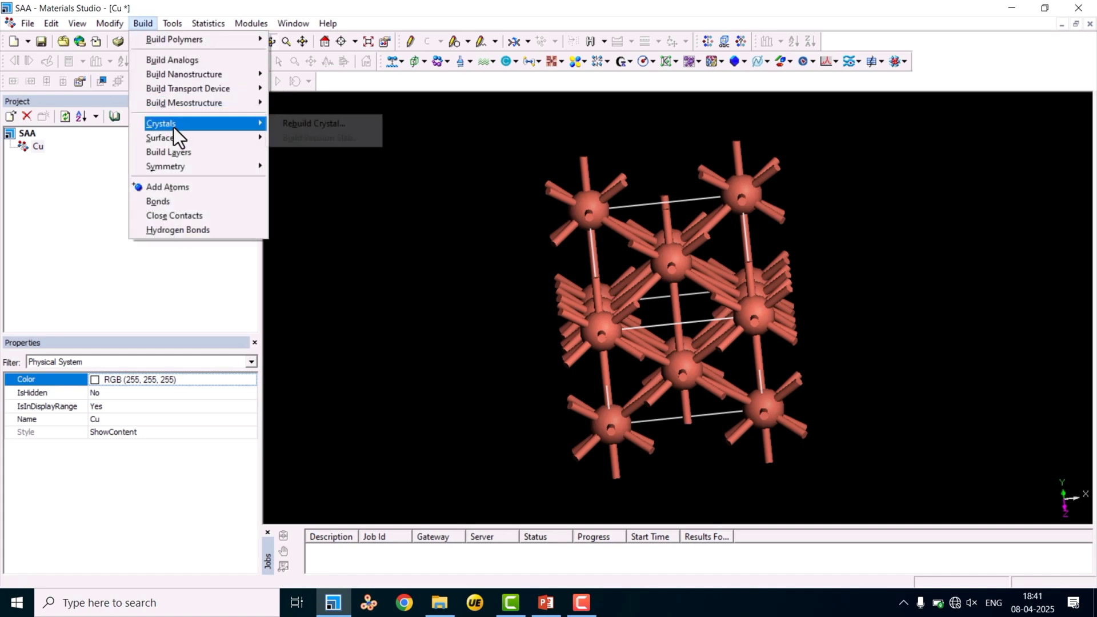
pyautogui.click(313, 123)
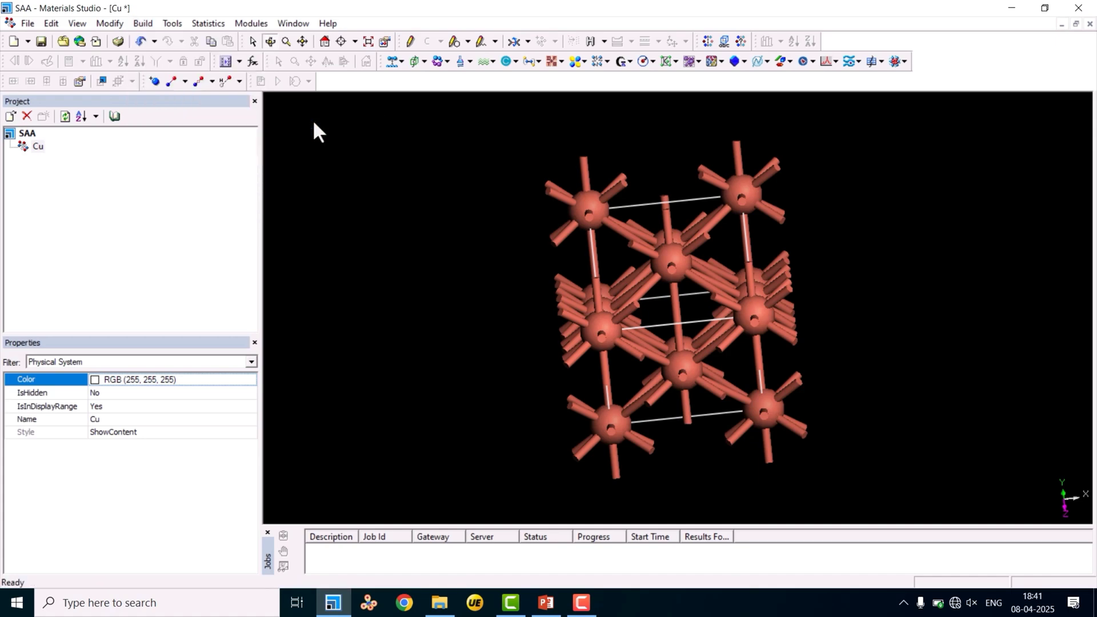
pyautogui.moveTo(108, 43); pyautogui.dragTo(352, 42)
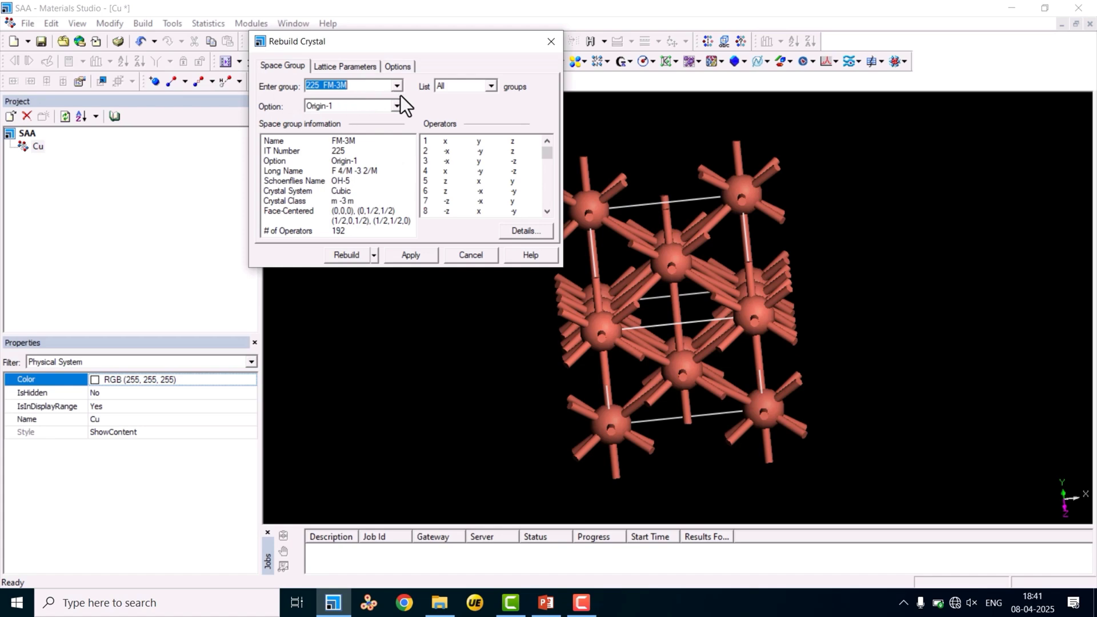
pyautogui.click(381, 85)
pyautogui.click(369, 103)
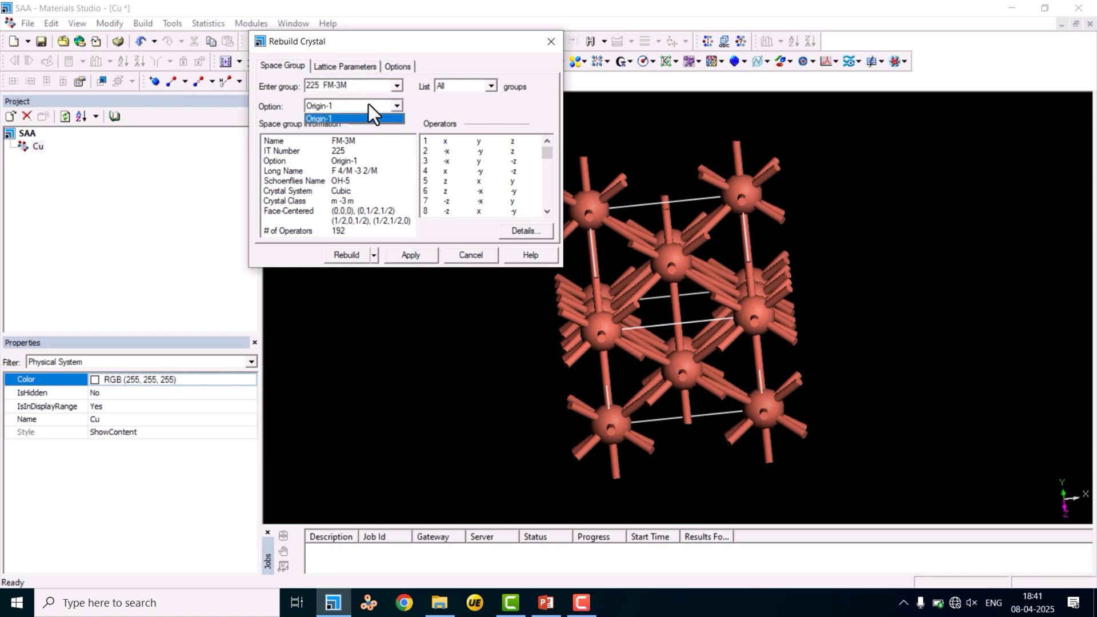
pyautogui.click(368, 103)
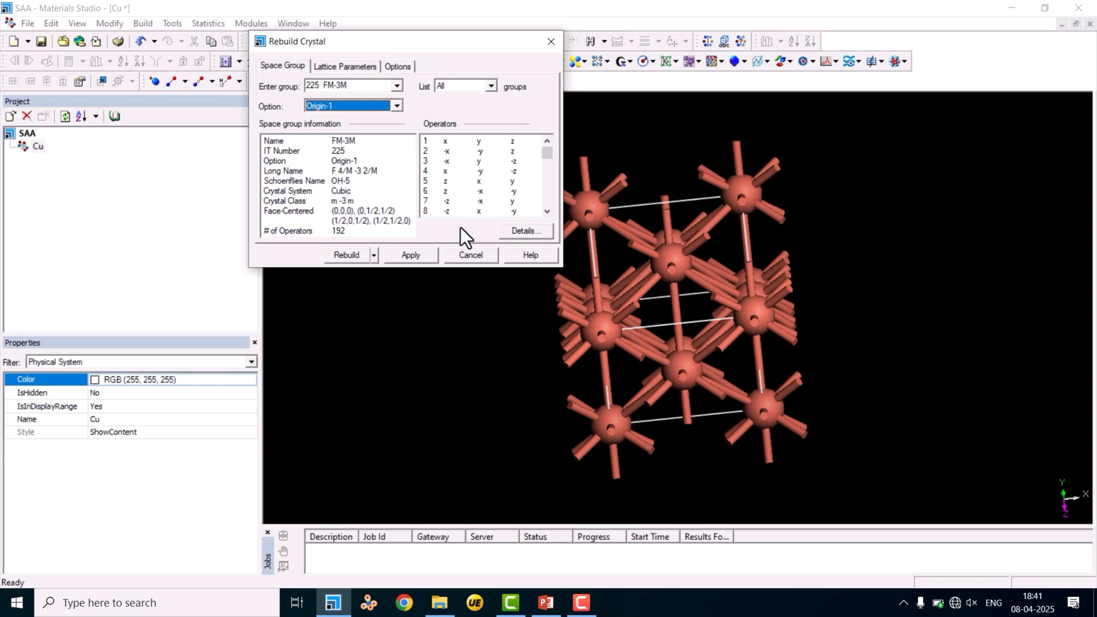
pyautogui.click(550, 39)
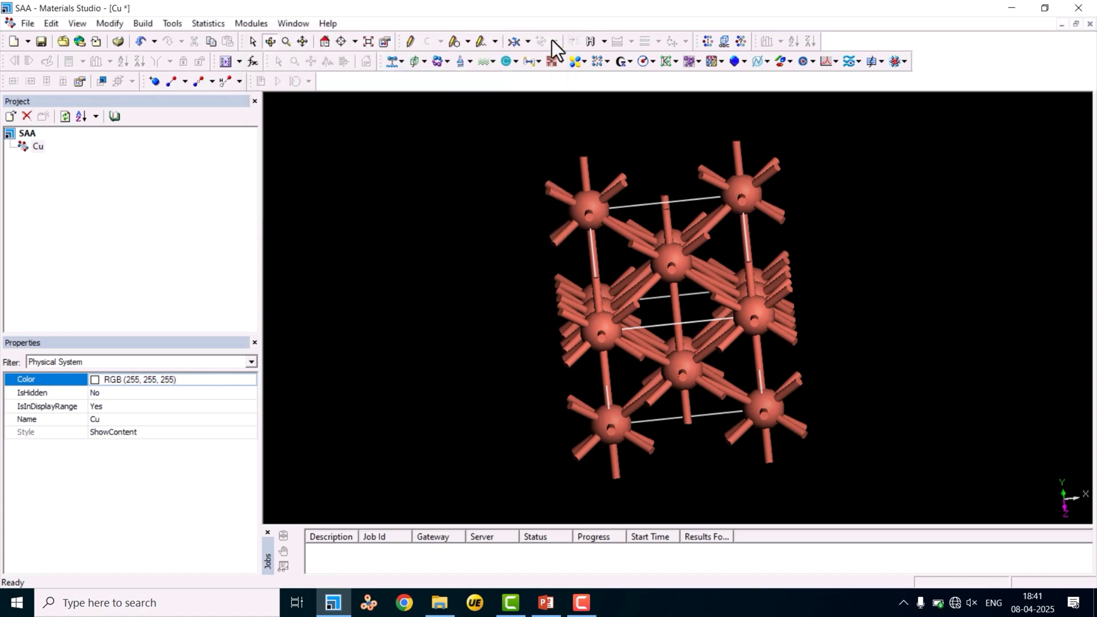
# Cleave a surface from the Cu crystal along the (1 1 1) plane.
pyautogui.click(139, 28)
pyautogui.moveTo(177, 136)
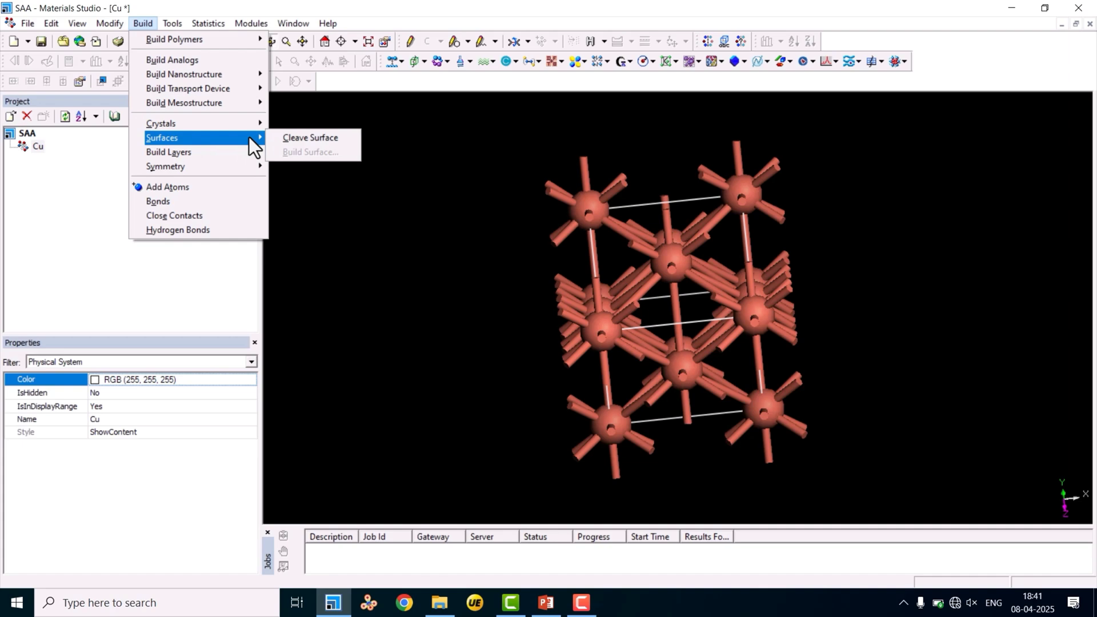
pyautogui.click(312, 141)
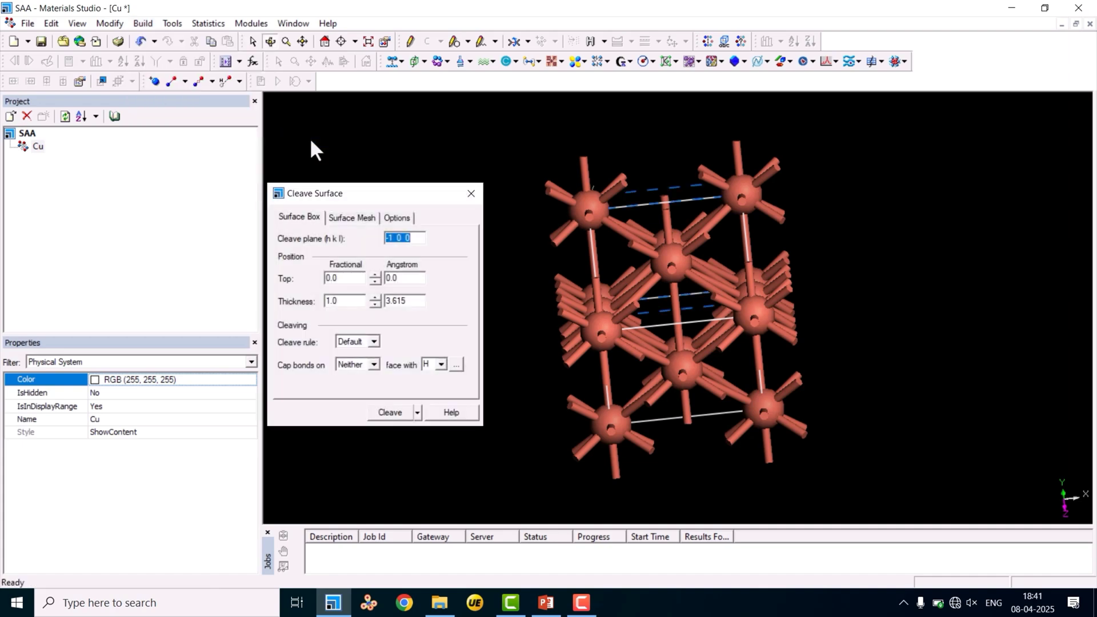
pyautogui.moveTo(351, 195); pyautogui.dragTo(379, 116)
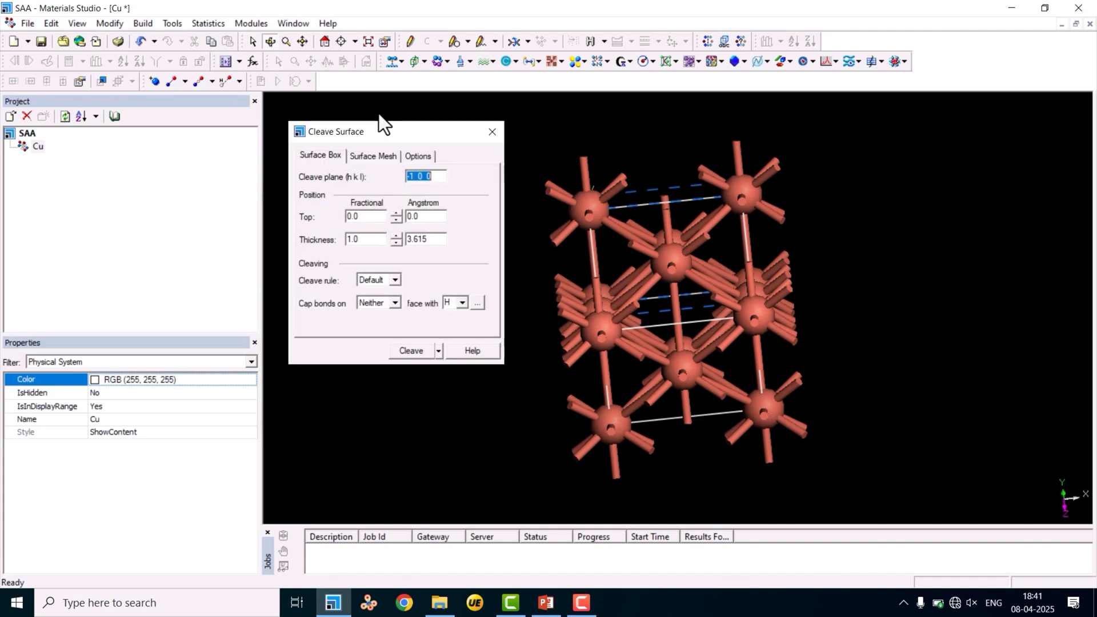
pyautogui.click(414, 162)
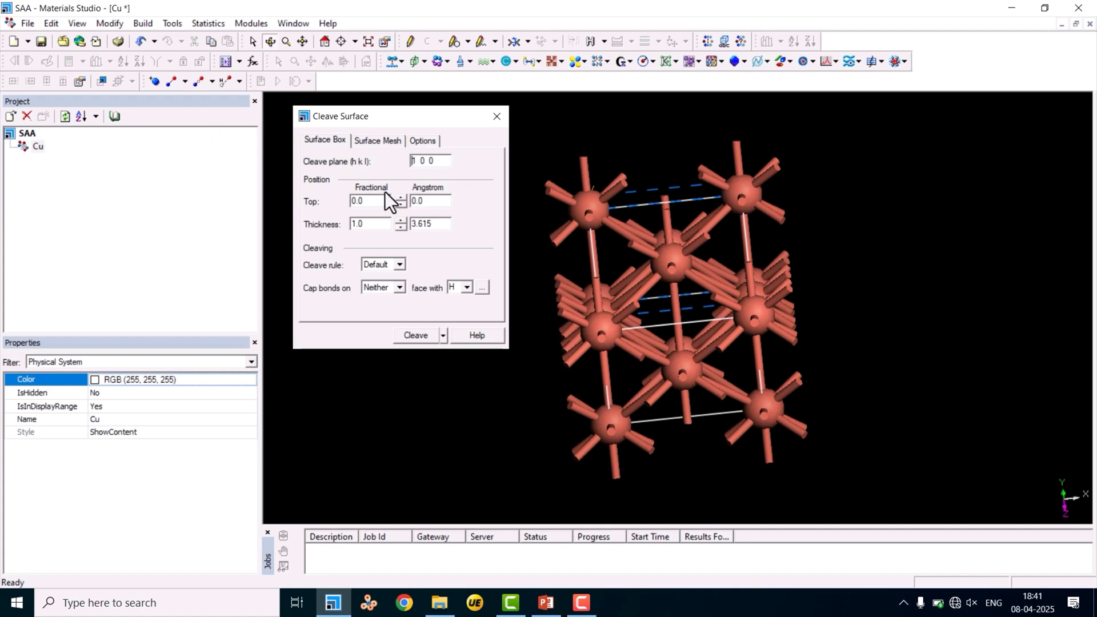
pyautogui.click(421, 162)
pyautogui.click(372, 201)
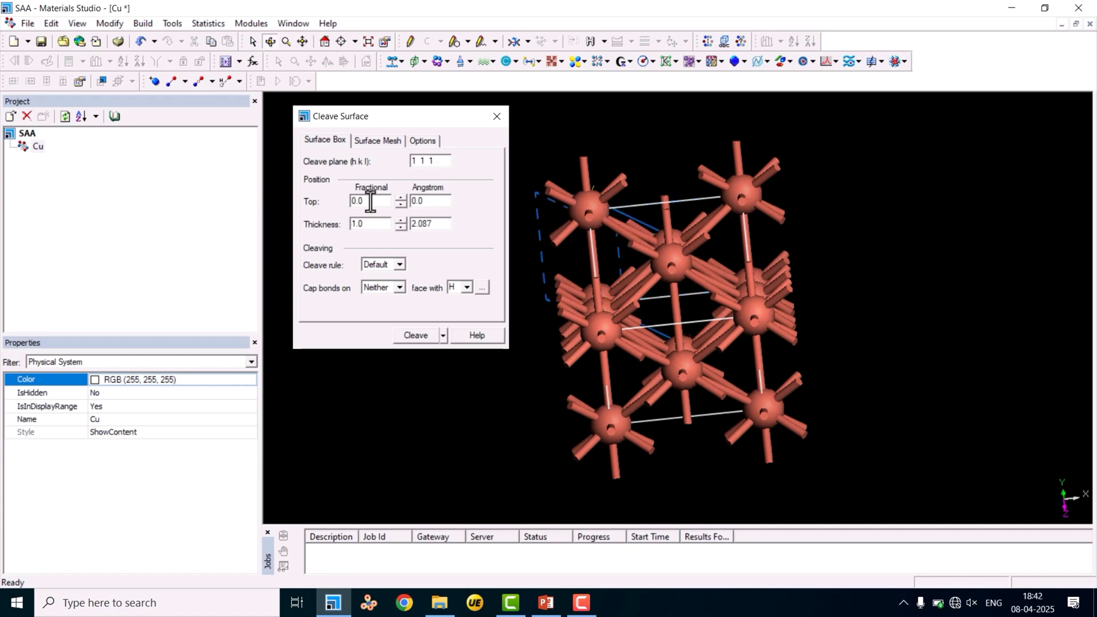
pyautogui.moveTo(643, 236); pyautogui.dragTo(726, 190)
pyautogui.moveTo(615, 225); pyautogui.dragTo(505, 245)
pyautogui.moveTo(658, 252); pyautogui.dragTo(670, 269)
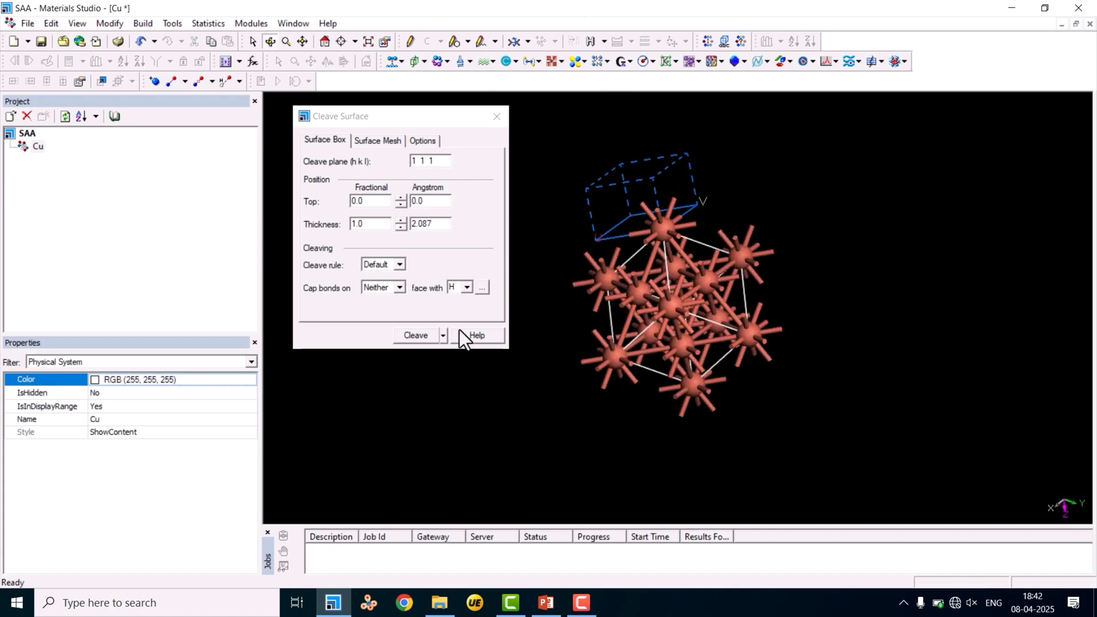
pyautogui.click(416, 335)
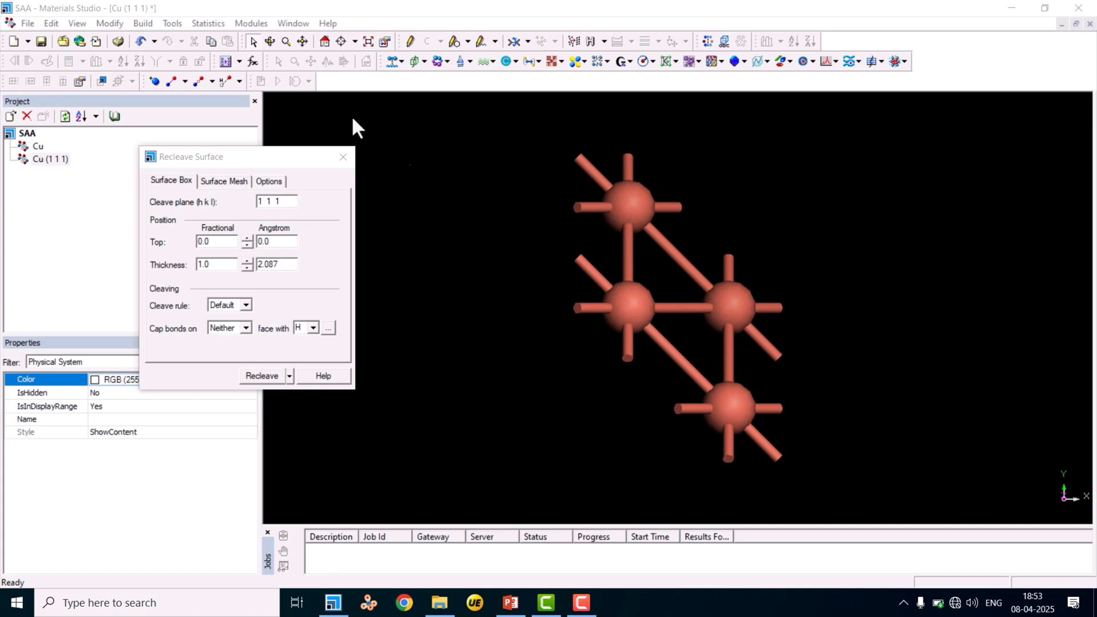
# Increase the fractional thickness of the cleaved Cu (1 1 1) surface to 6.0.
pyautogui.click(269, 41)
pyautogui.moveTo(611, 208); pyautogui.dragTo(677, 269)
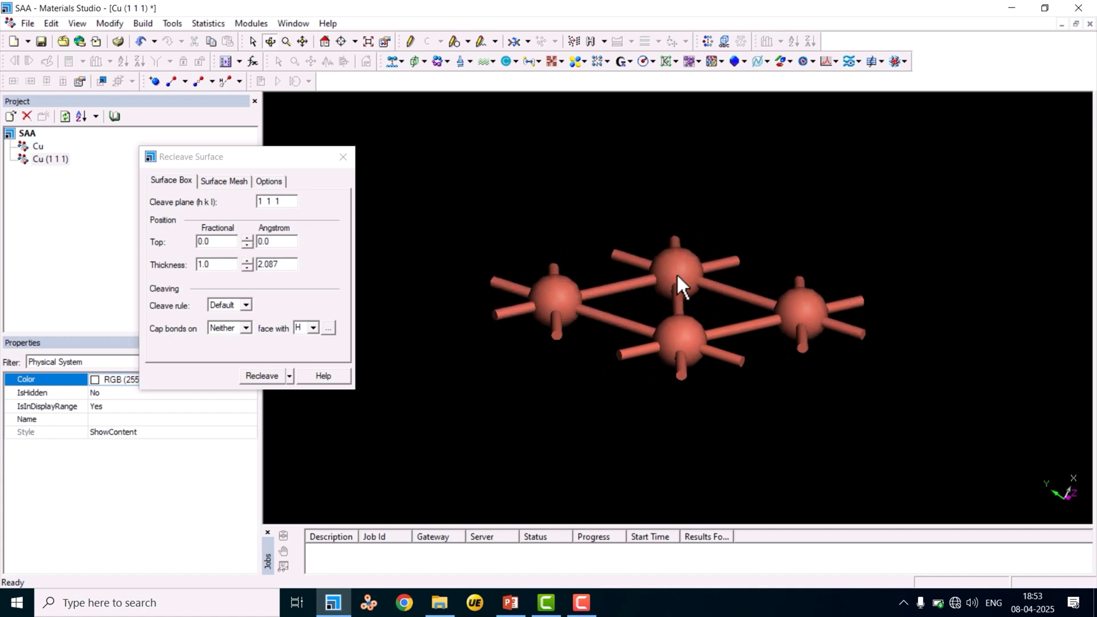
pyautogui.click(247, 260)
pyautogui.moveTo(623, 259); pyautogui.dragTo(686, 327)
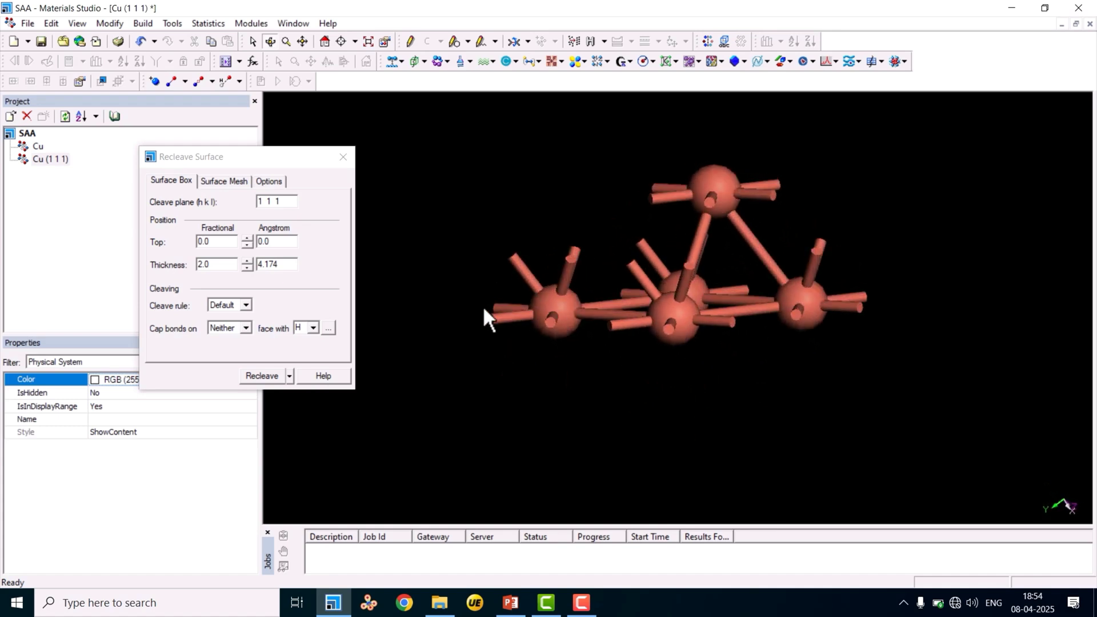
pyautogui.click(247, 261)
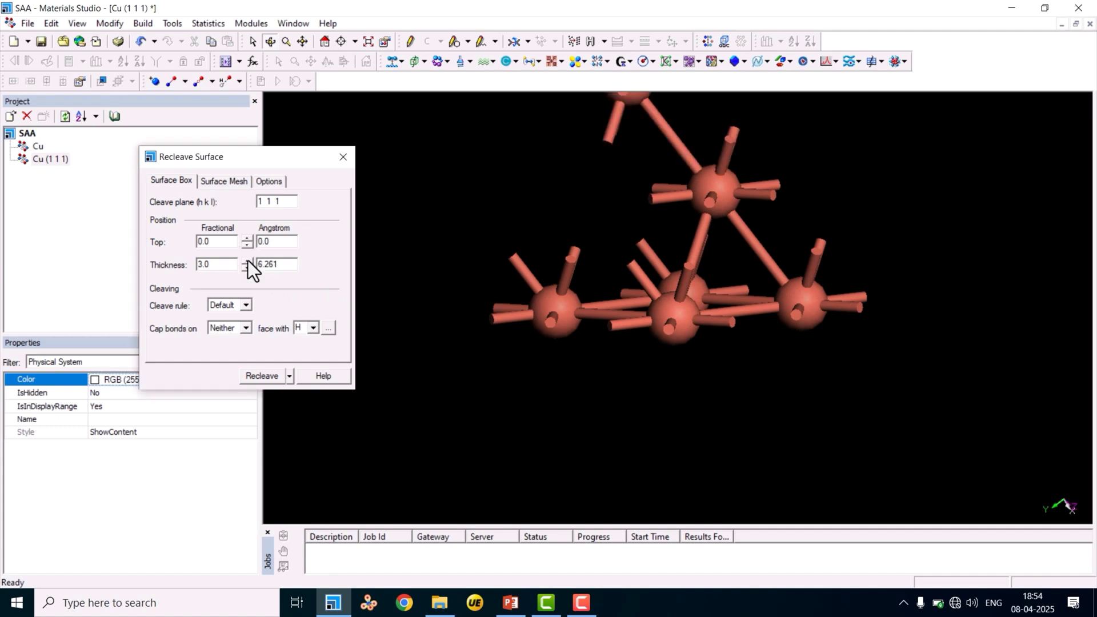
pyautogui.scroll(-3, 665, 337)
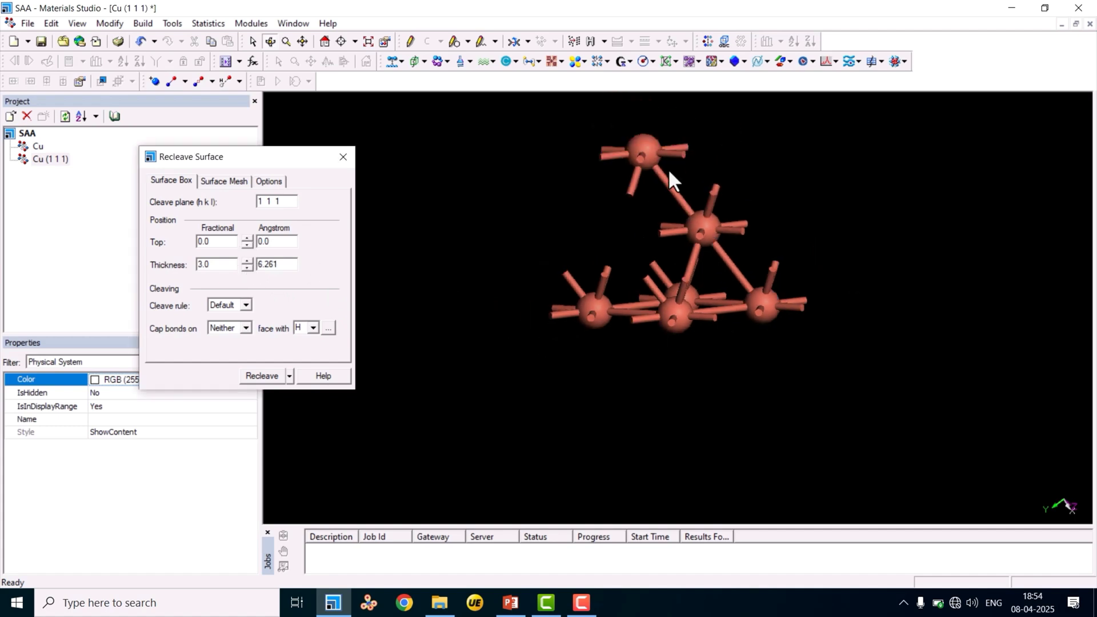
pyautogui.click(247, 261)
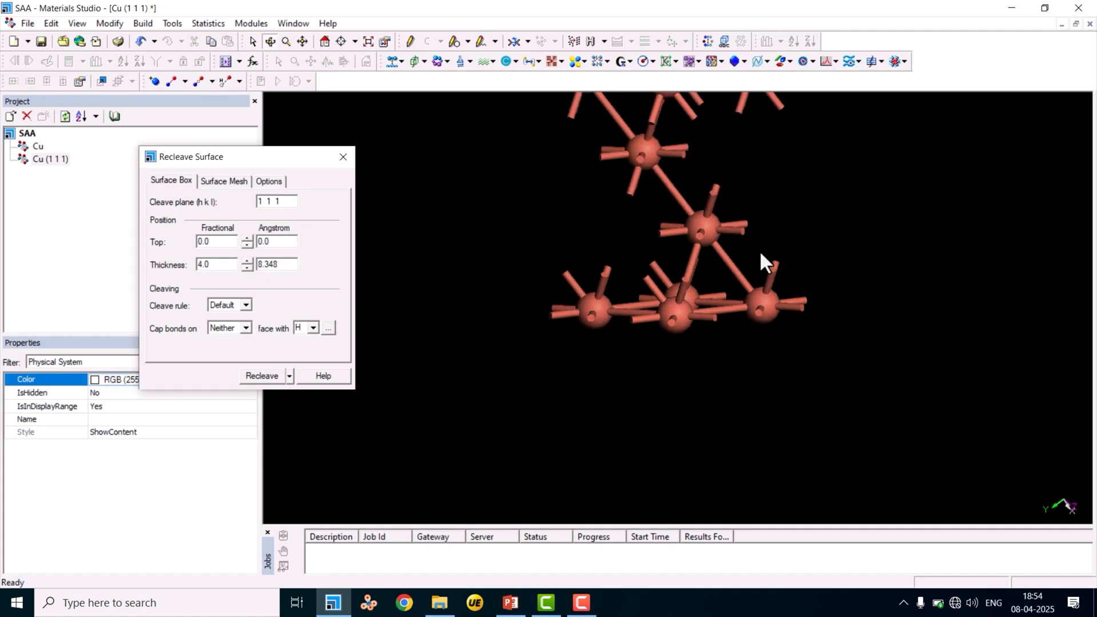
pyautogui.scroll(-2, 735, 247)
pyautogui.click(248, 261)
pyautogui.scroll(-3, 598, 239)
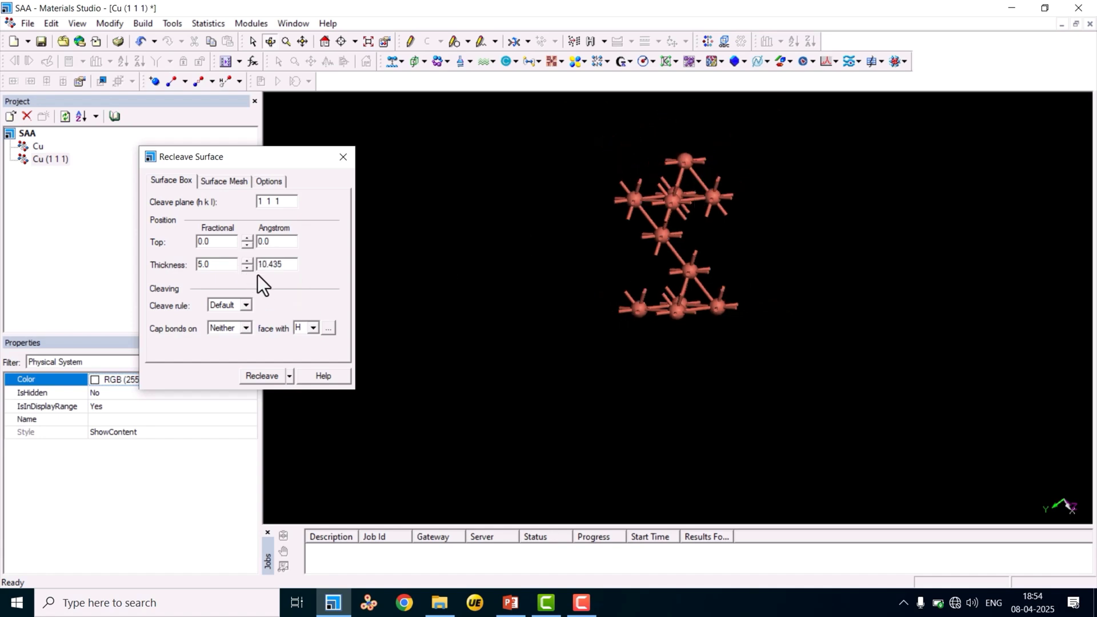
pyautogui.click(247, 261)
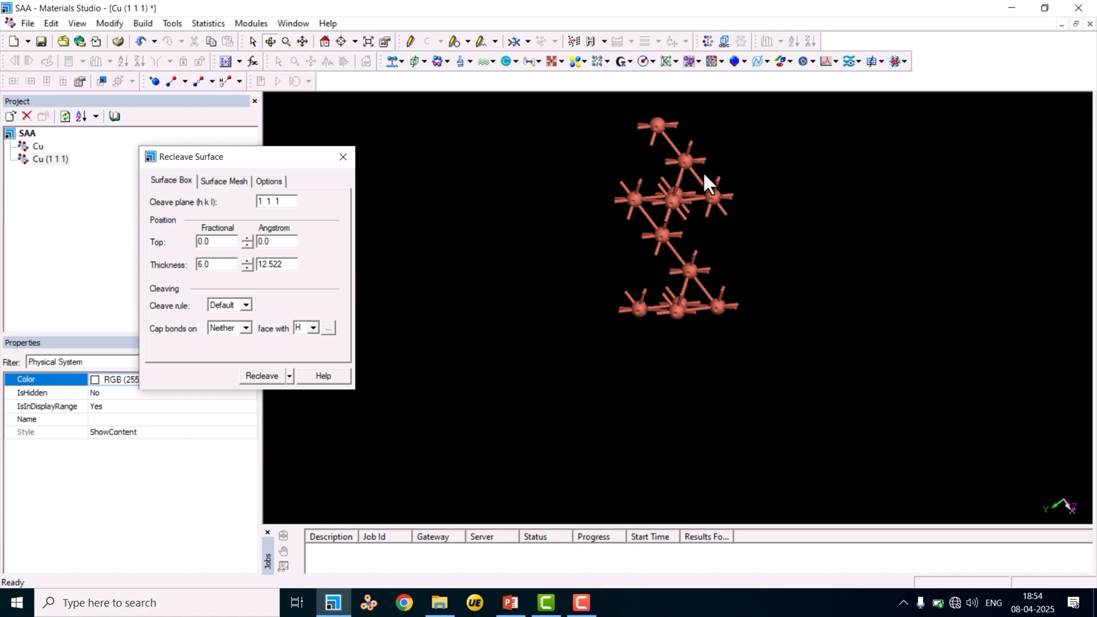
# Build a vacuum slab crystal from the Cu (1 1 1) surface, setting a new vacuum thickness along orientation C.
pyautogui.moveTo(680, 163)
pyautogui.mouseDown(button='right')
pyautogui.moveTo(696, 215)
pyautogui.moveTo(692, 160)
pyautogui.mouseUp(button='right')
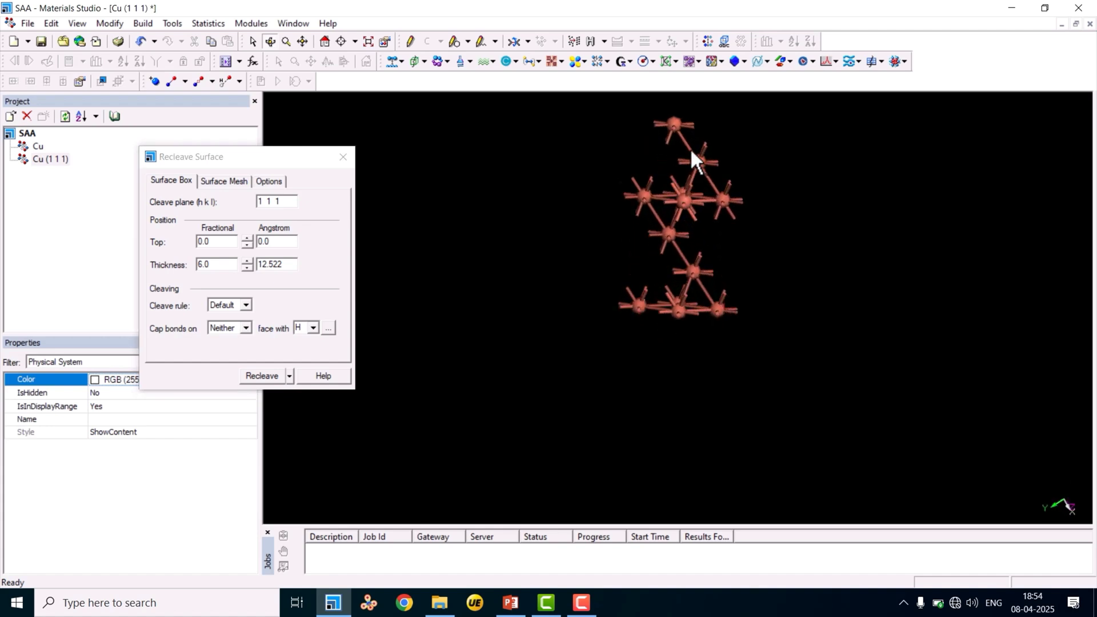
pyautogui.moveTo(690, 148); pyautogui.dragTo(686, 171, button='right')
pyautogui.click(303, 41)
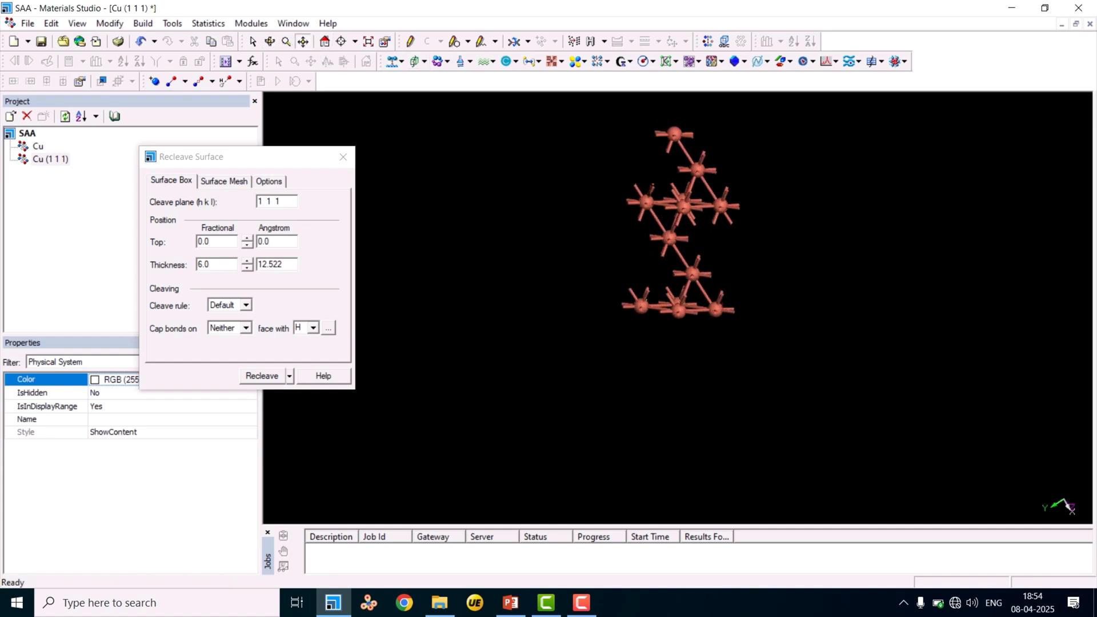
pyautogui.moveTo(685, 229); pyautogui.dragTo(677, 272)
pyautogui.scroll(2, 686, 286)
pyautogui.scroll(-1, 704, 295)
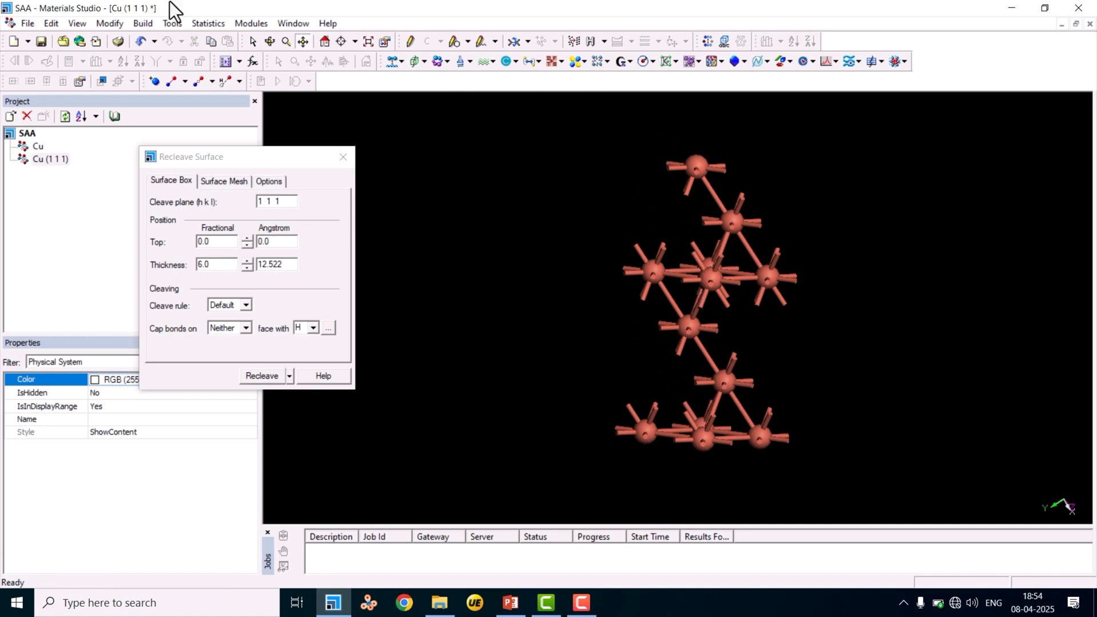
pyautogui.click(144, 24)
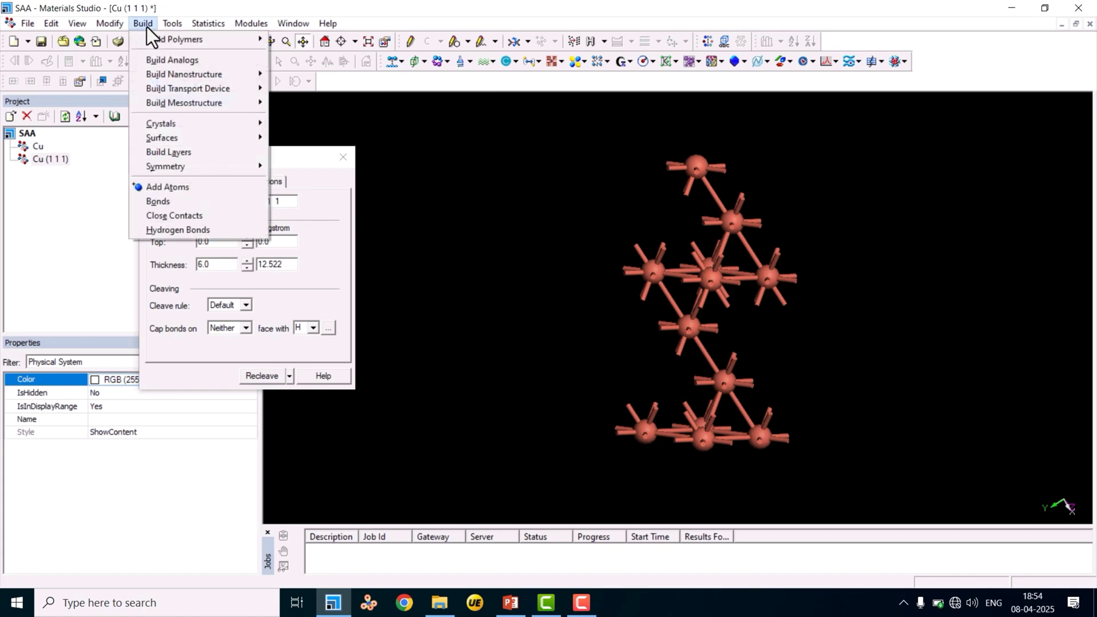
pyautogui.moveTo(176, 124)
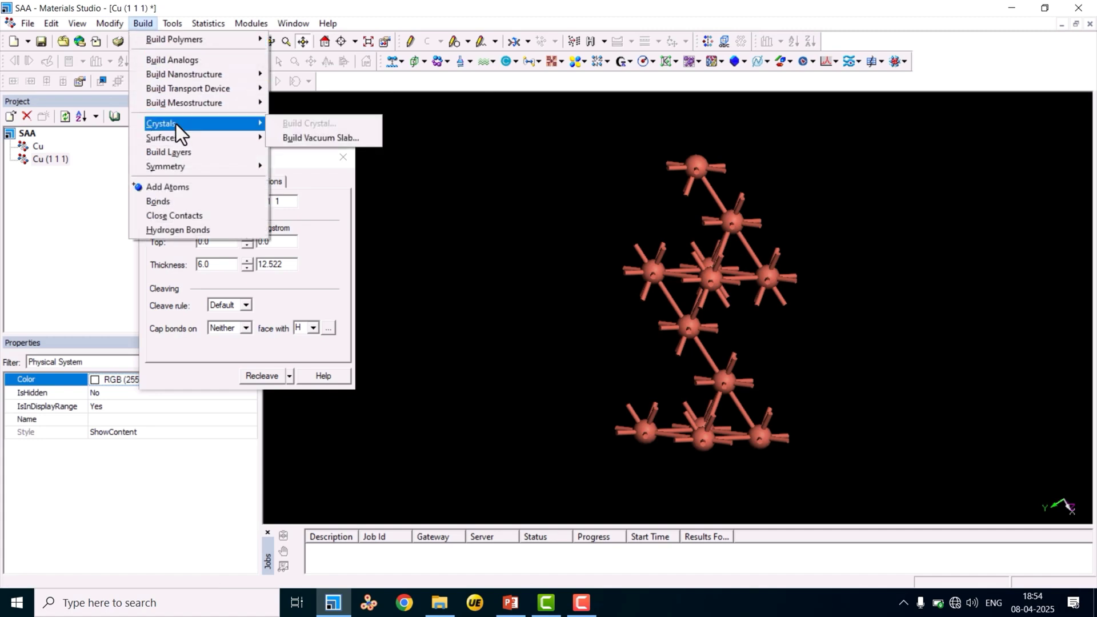
pyautogui.click(334, 140)
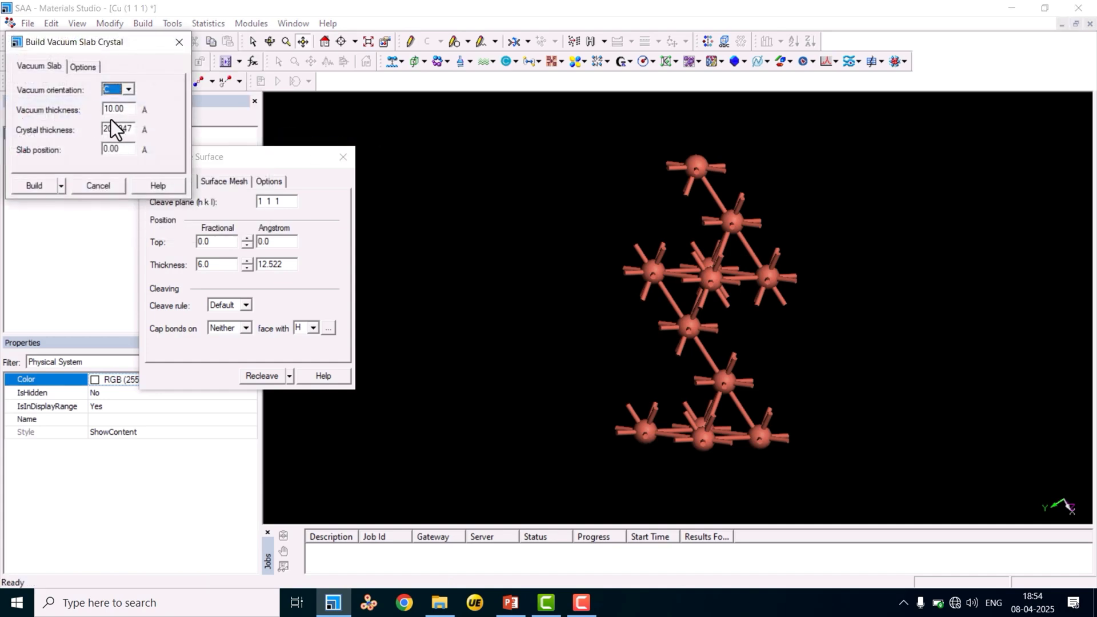
pyautogui.click(112, 109)
pyautogui.doubleClick(112, 108)
pyautogui.click(38, 186)
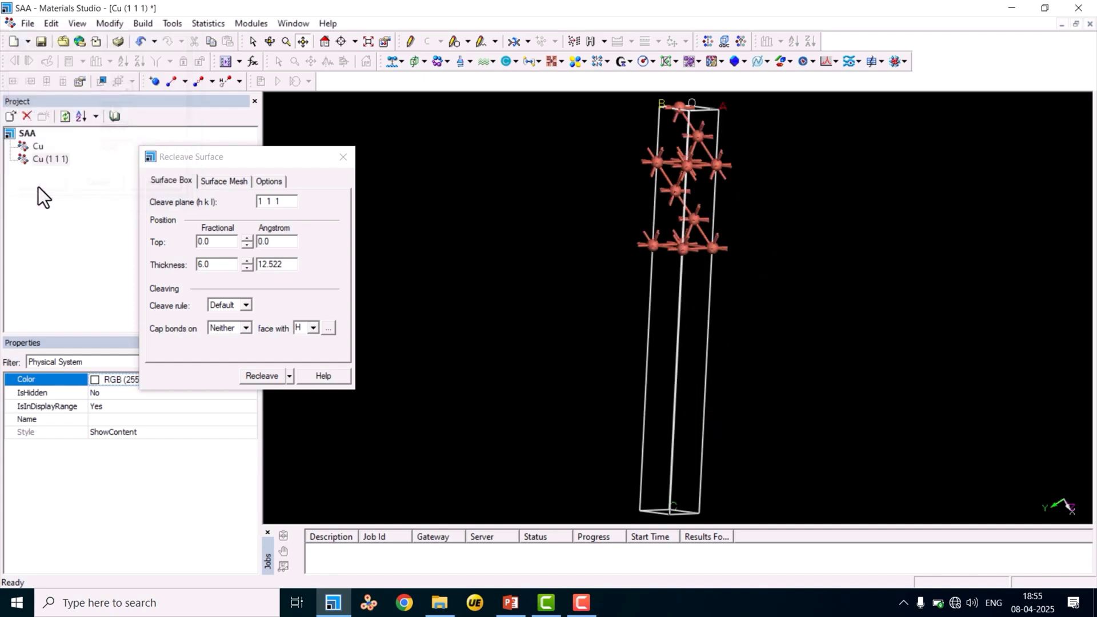
# Create a supercell of the Cu (1 1 1) slab with range A 4, B 4 and C 1, and close the supercell settings.
pyautogui.moveTo(699, 170); pyautogui.dragTo(685, 218)
pyautogui.moveTo(681, 171); pyautogui.dragTo(672, 308)
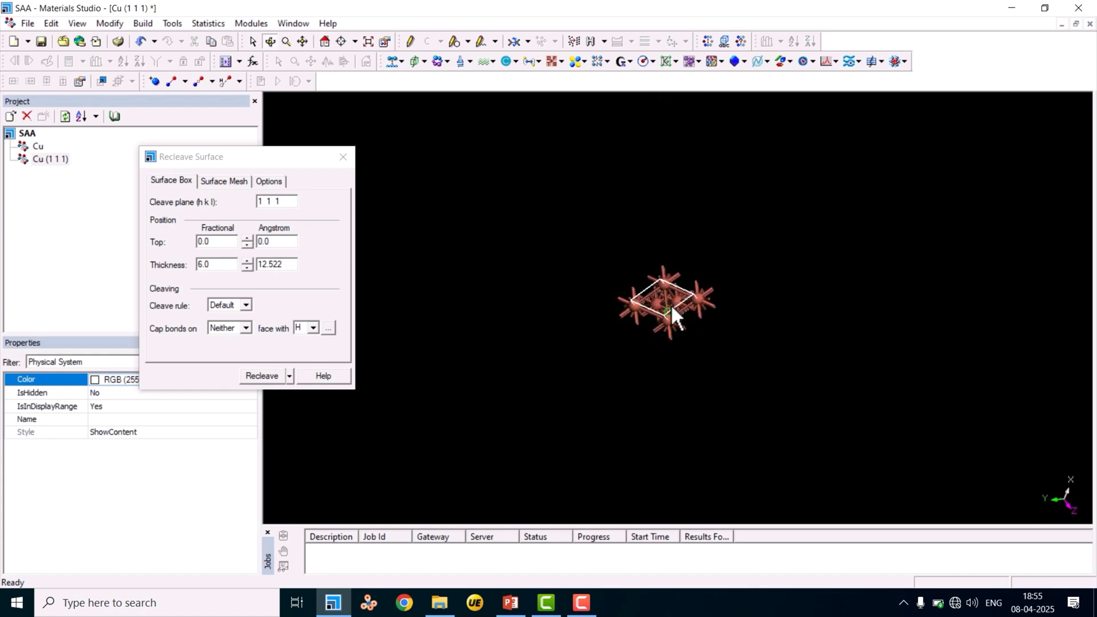
pyautogui.moveTo(671, 304); pyautogui.dragTo(667, 333)
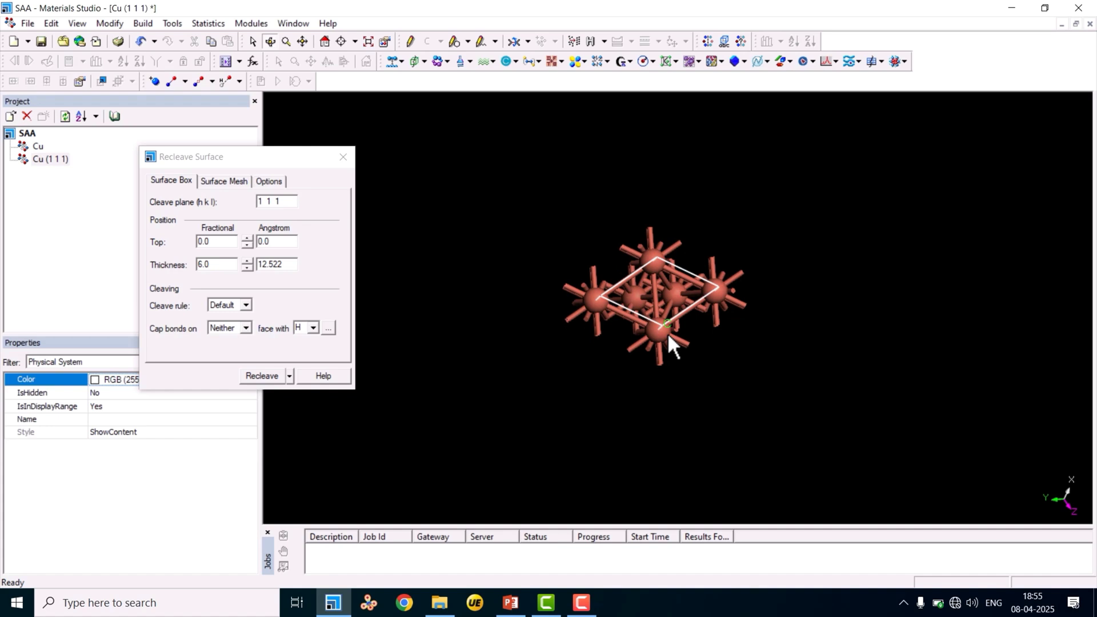
pyautogui.click(140, 21)
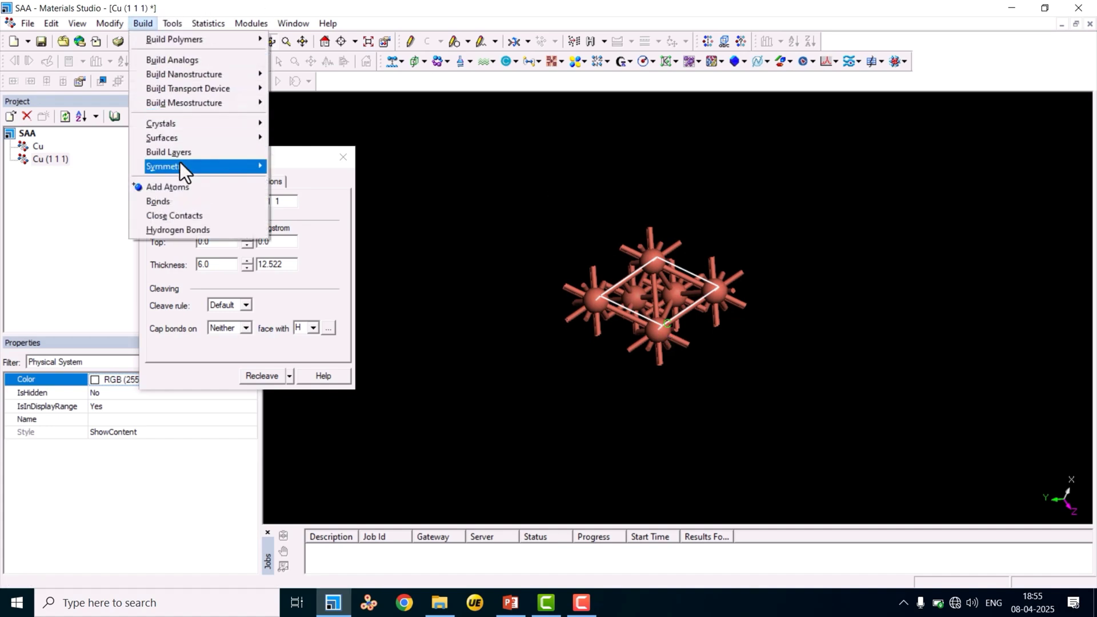
pyautogui.moveTo(179, 162)
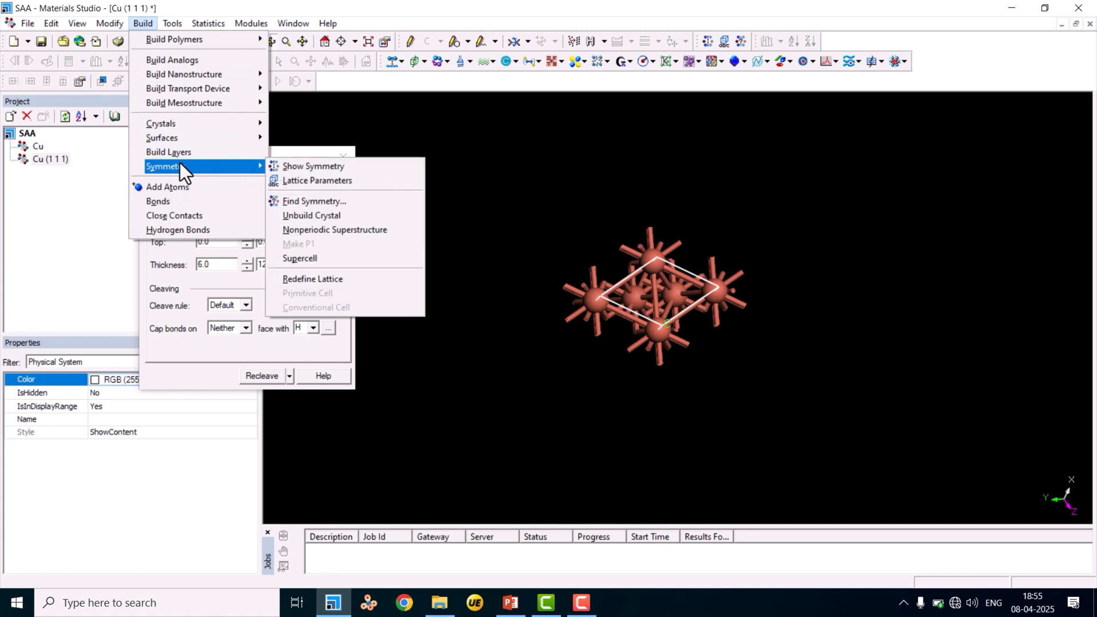
pyautogui.click(313, 258)
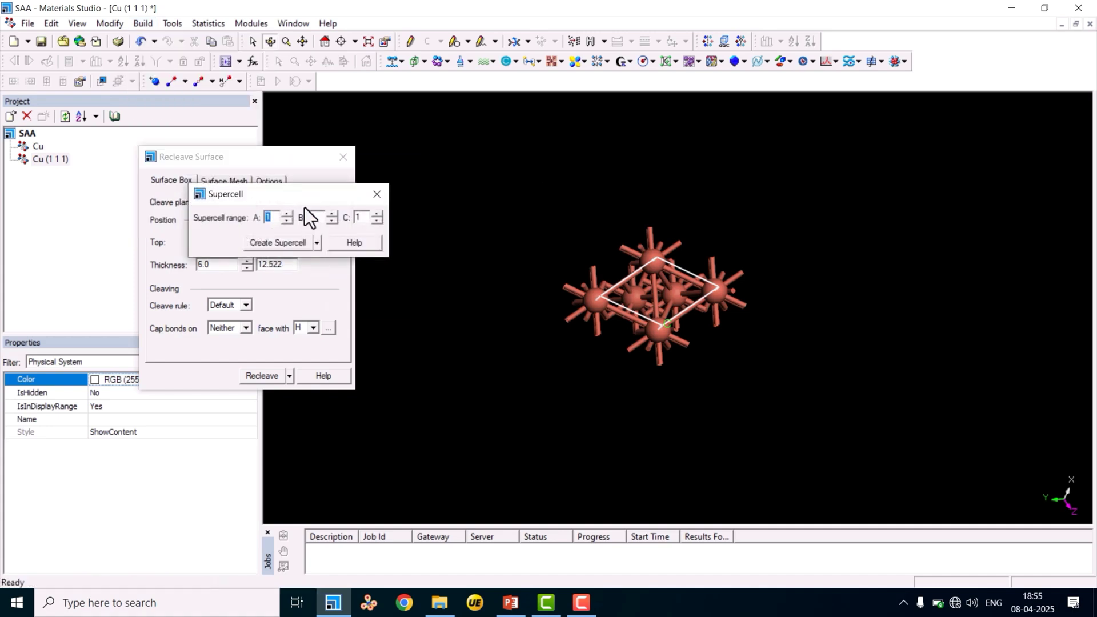
pyautogui.moveTo(330, 187); pyautogui.dragTo(632, 129)
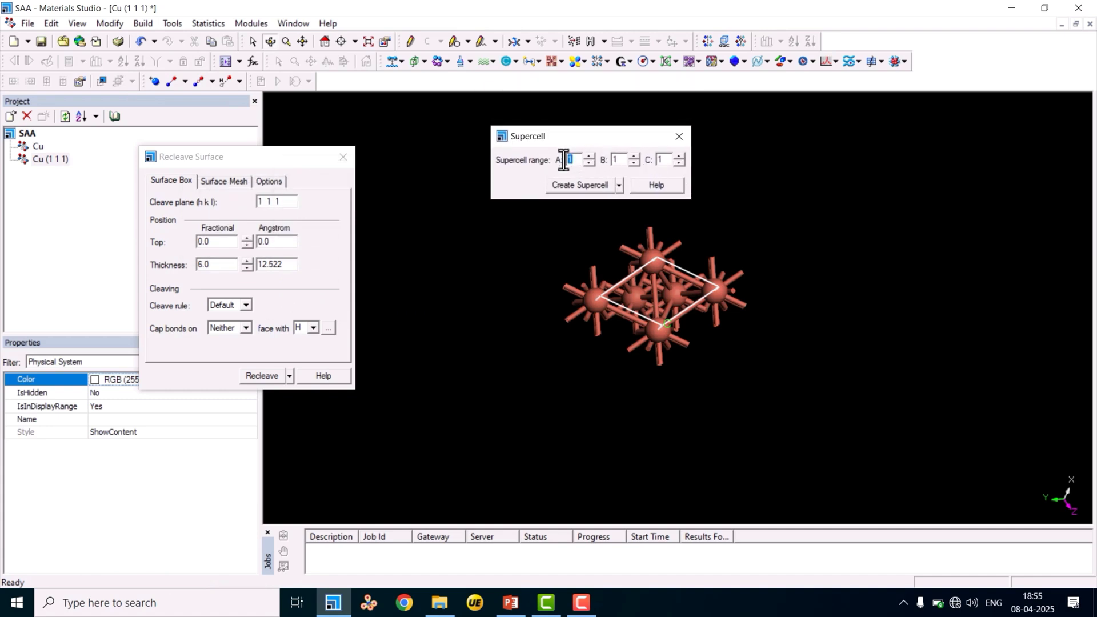
pyautogui.write('4')
pyautogui.doubleClick(612, 160)
pyautogui.write('4')
pyautogui.click(579, 186)
pyautogui.moveTo(634, 137); pyautogui.dragTo(483, 144)
pyautogui.click(544, 146)
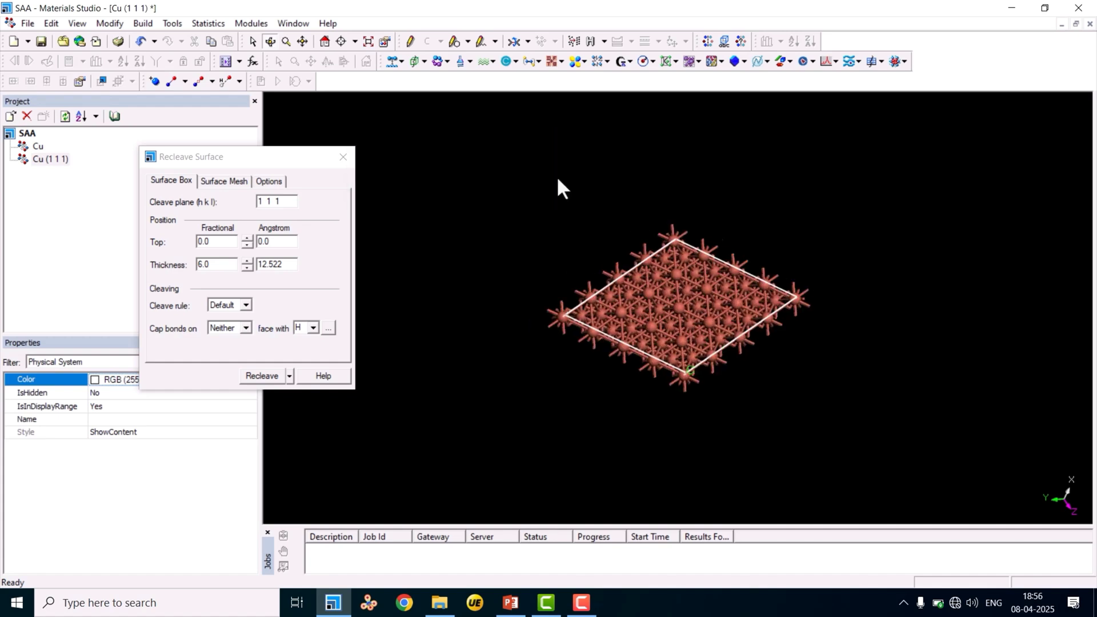
# Examine the atomic layers and vacuum region of the Cu (1 1 1) supercell from the side and at an angle.
pyautogui.click(271, 41)
pyautogui.moveTo(674, 361); pyautogui.dragTo(672, 247)
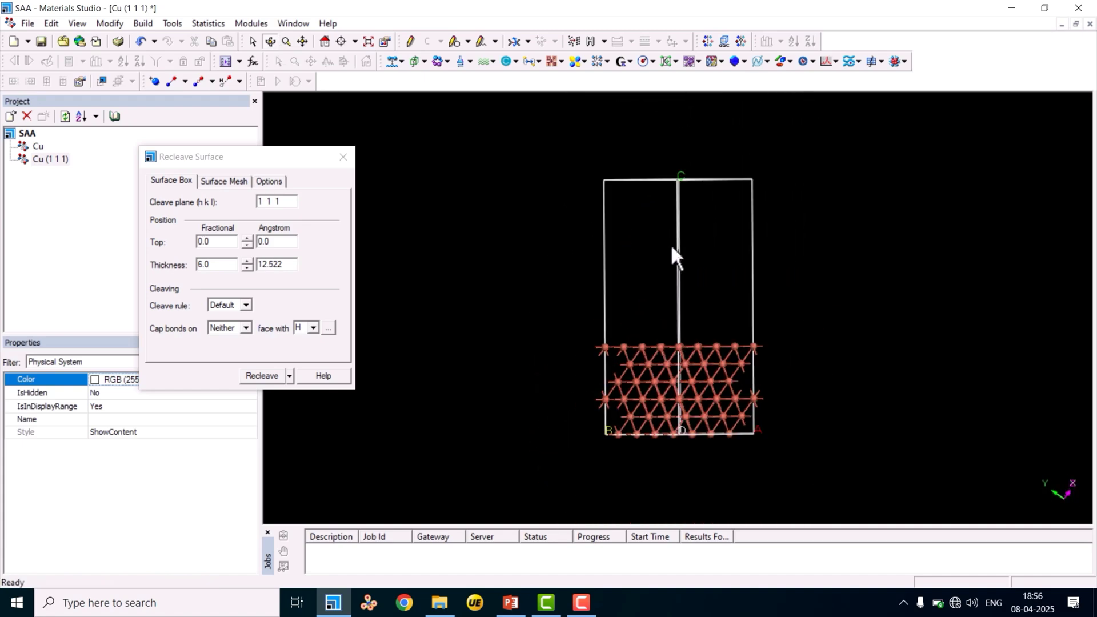
pyautogui.moveTo(688, 304); pyautogui.dragTo(685, 257)
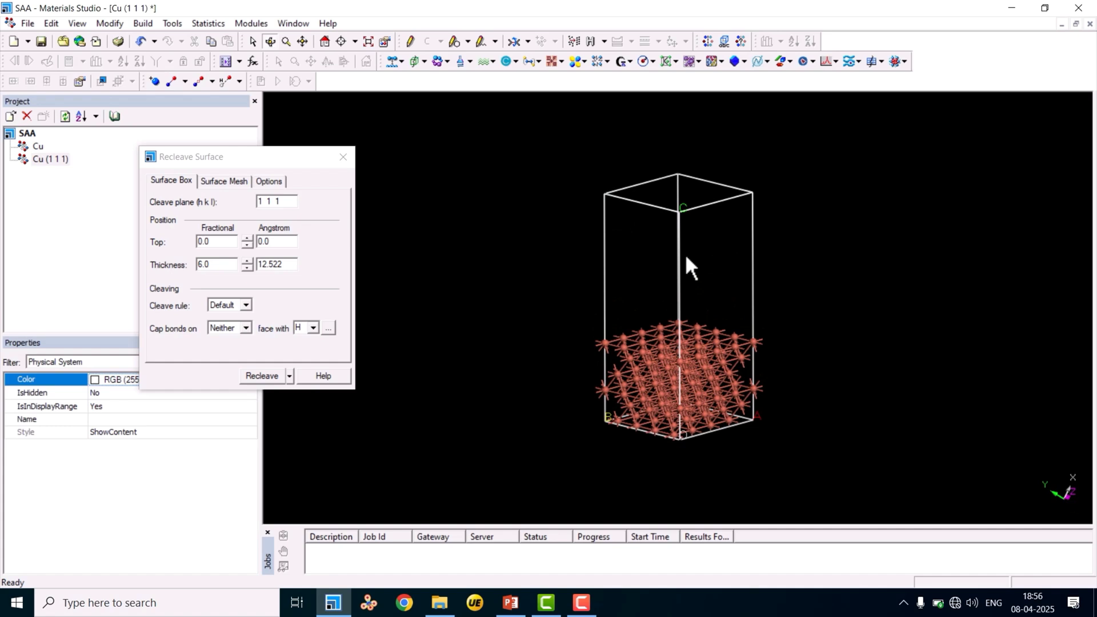
pyautogui.moveTo(687, 243); pyautogui.dragTo(688, 287)
pyautogui.click(303, 41)
pyautogui.moveTo(514, 429); pyautogui.dragTo(502, 269)
pyautogui.scroll(3, 596, 503)
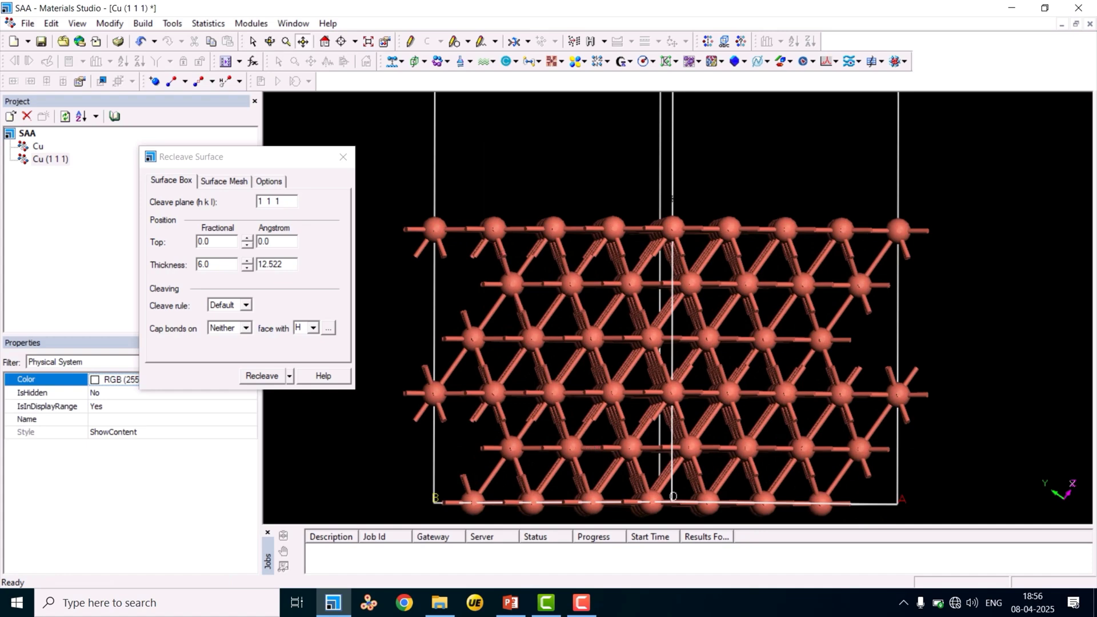
pyautogui.scroll(-5, 500, 251)
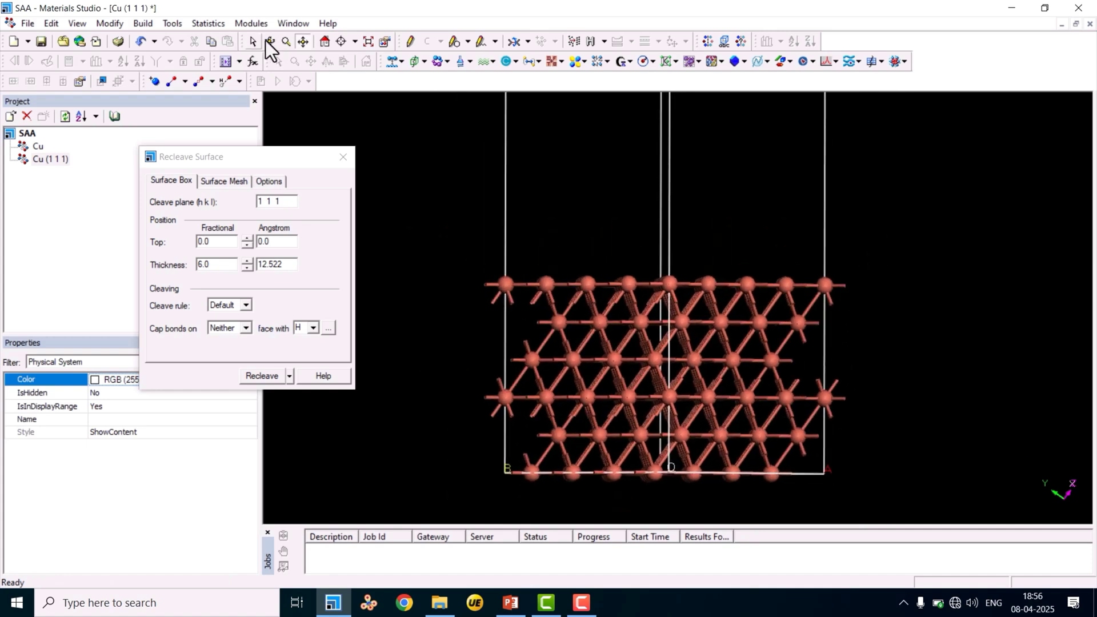
pyautogui.click(270, 41)
pyautogui.moveTo(629, 228); pyautogui.dragTo(715, 238)
# Select a copper atom in the middle of the slab's top layer and close the surface cleaving settings.
pyautogui.click(666, 294)
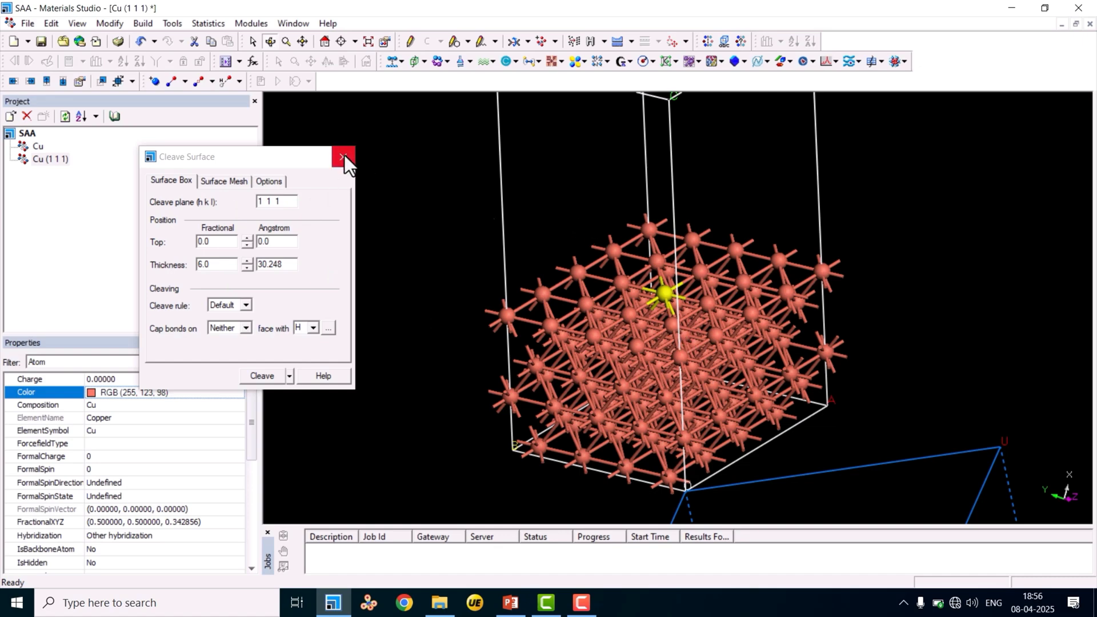
pyautogui.moveTo(923, 399); pyautogui.dragTo(700, 463)
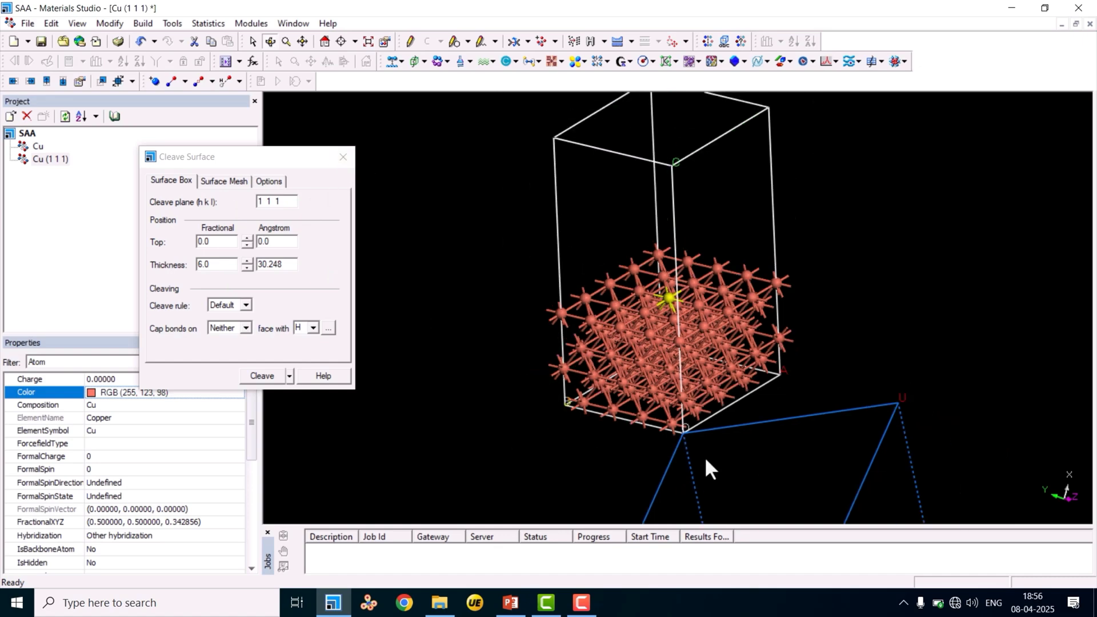
pyautogui.click(342, 156)
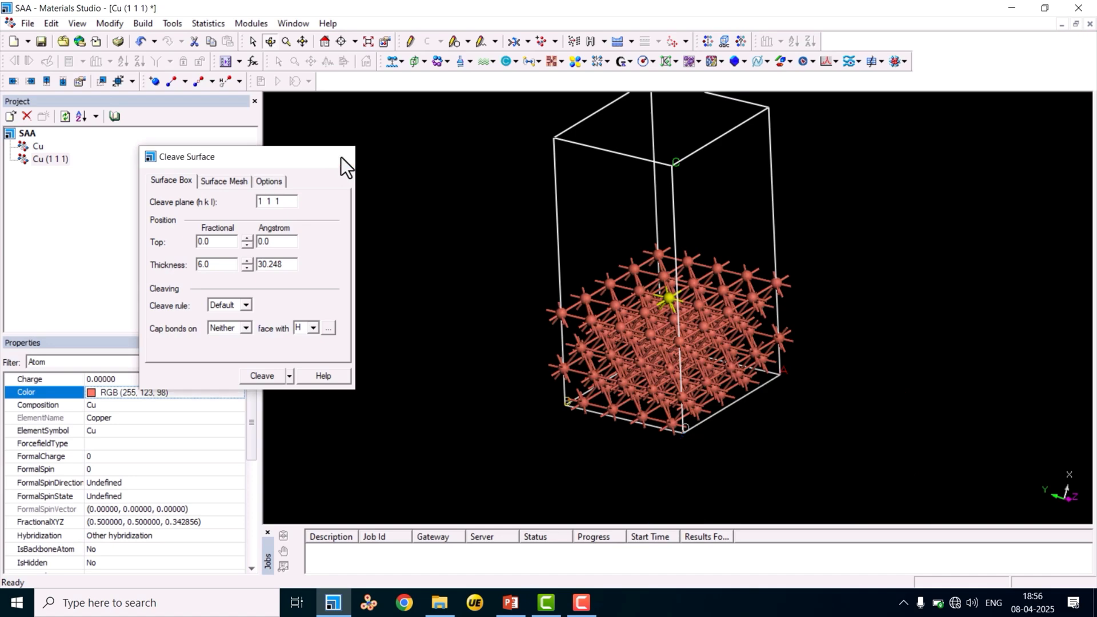
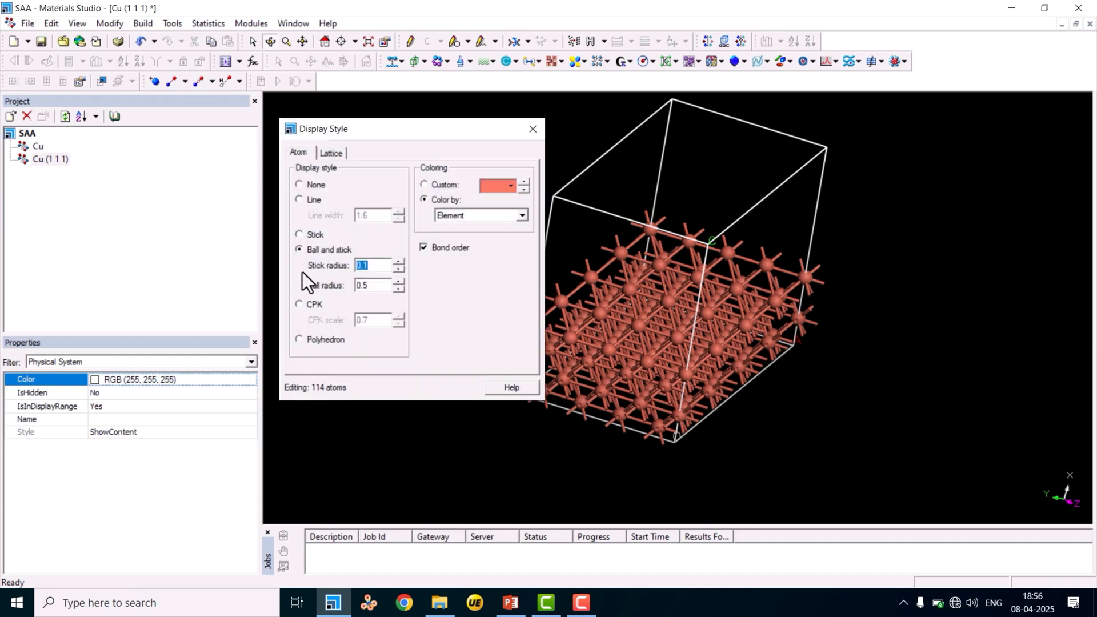
# Enlarge the slab's atoms to a ball radius of 1.0 in the ball and stick display style and close the display settings.
pyautogui.click(403, 282)
pyautogui.click(402, 282)
pyautogui.click(403, 282)
pyautogui.click(402, 282)
pyautogui.click(402, 282)
pyautogui.moveTo(572, 279); pyautogui.dragTo(675, 245)
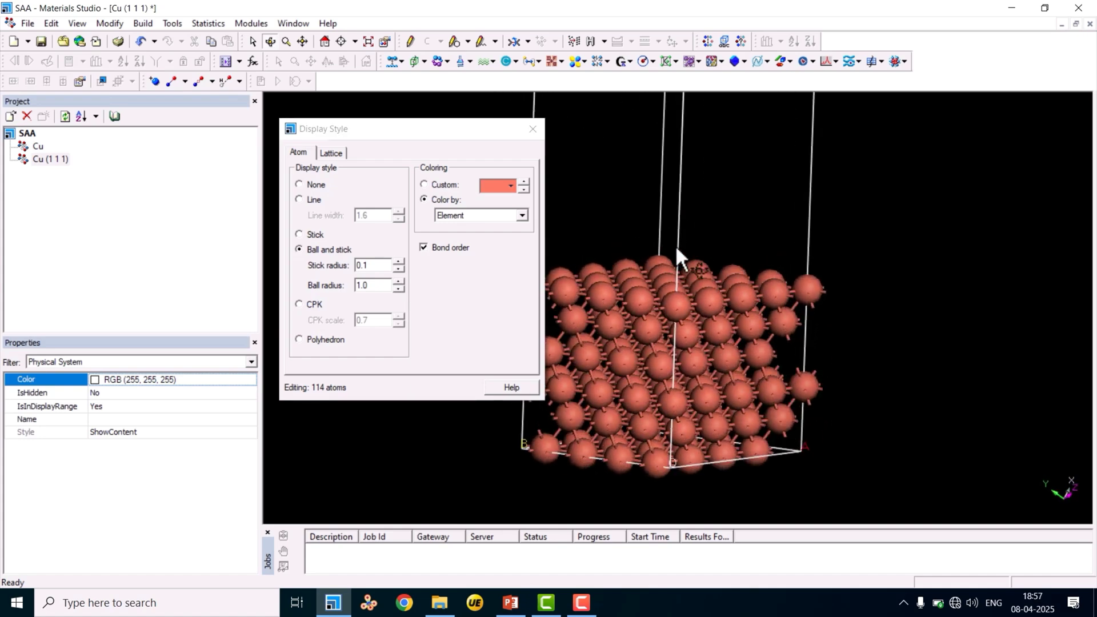
pyautogui.click(533, 129)
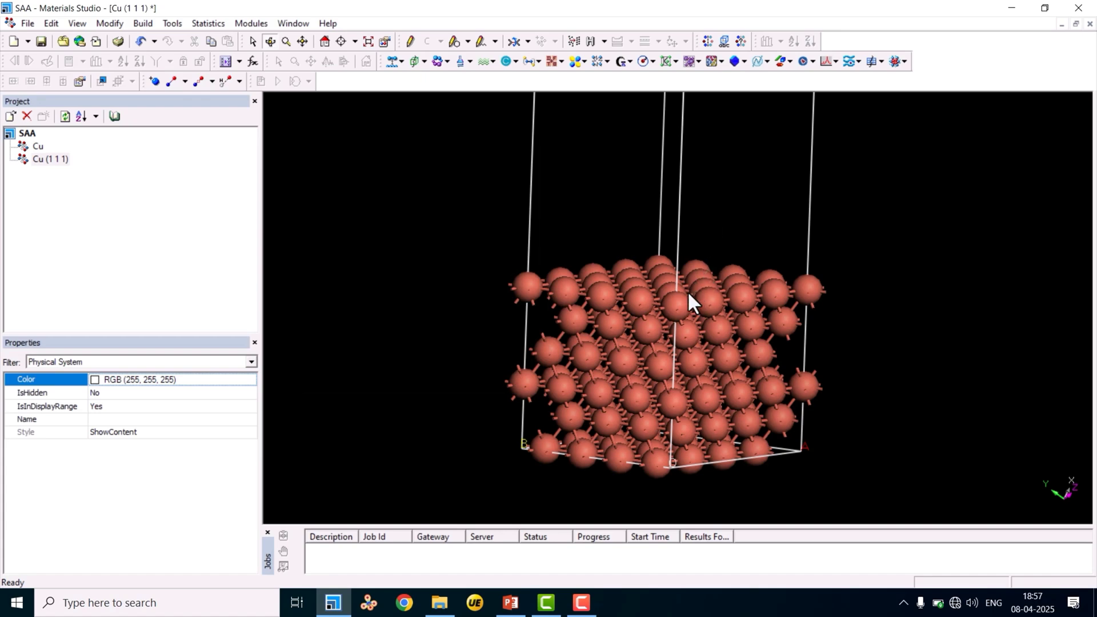
# Select the central copper atom in the slab's top layer and change its element to rhodium (Rh).
pyautogui.scroll(3, 444, 159)
pyautogui.scroll(-5, 741, 282)
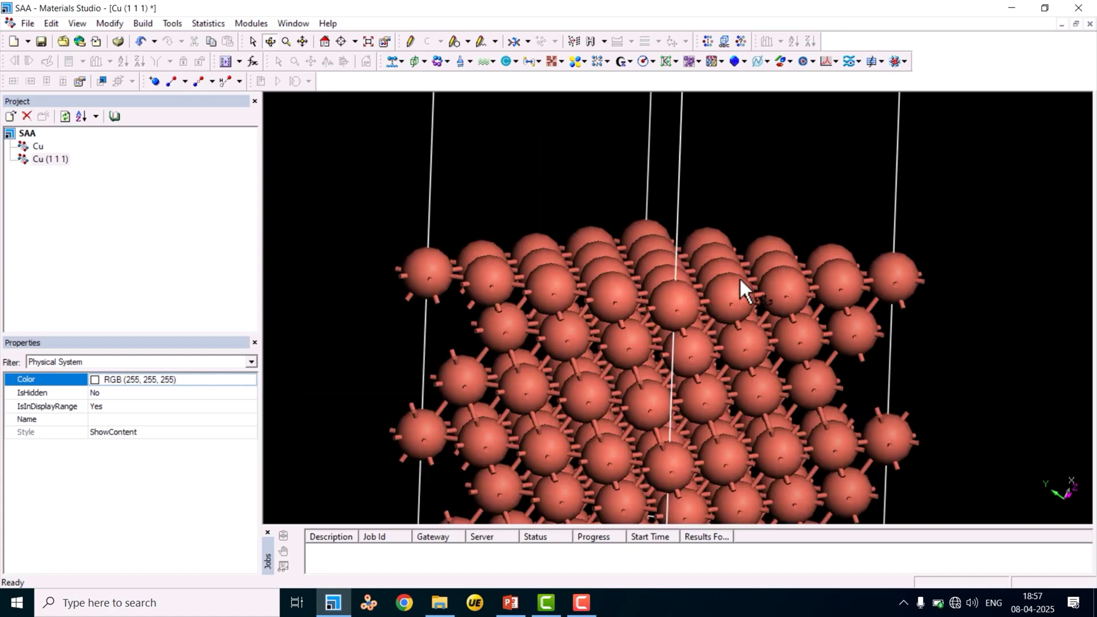
pyautogui.moveTo(693, 228); pyautogui.dragTo(676, 267)
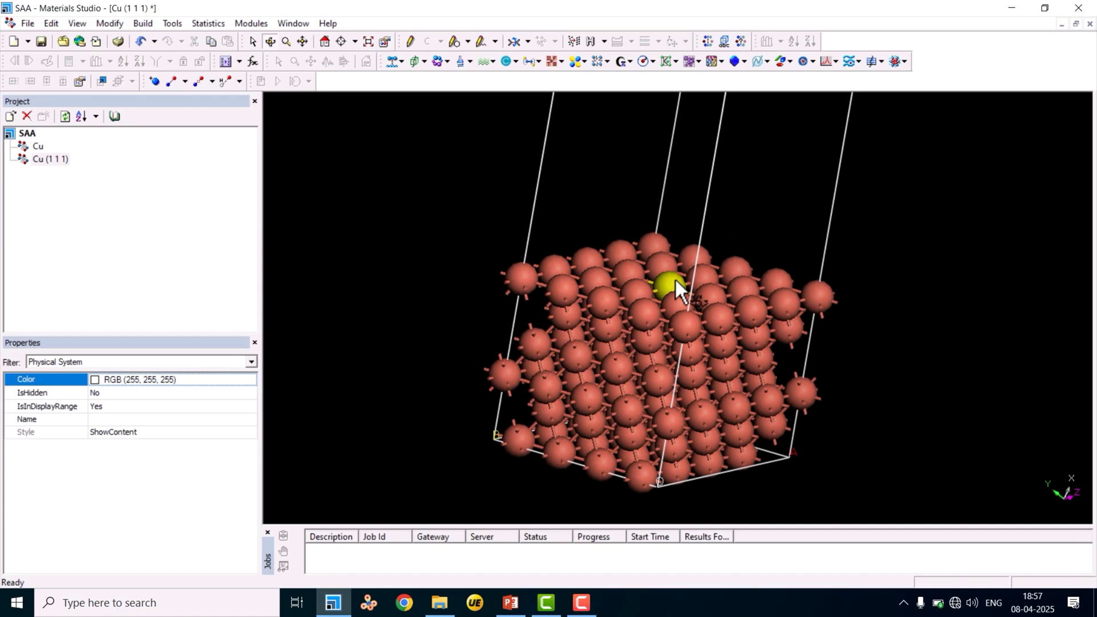
pyautogui.click(674, 278)
pyautogui.moveTo(670, 240); pyautogui.dragTo(674, 310)
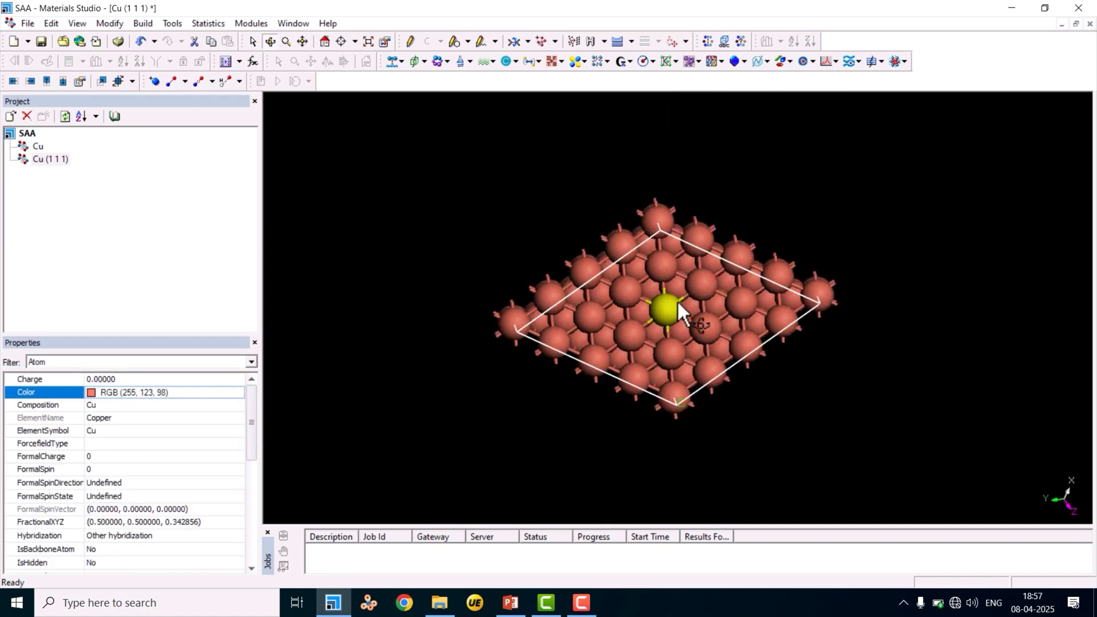
pyautogui.scroll(8, 668, 311)
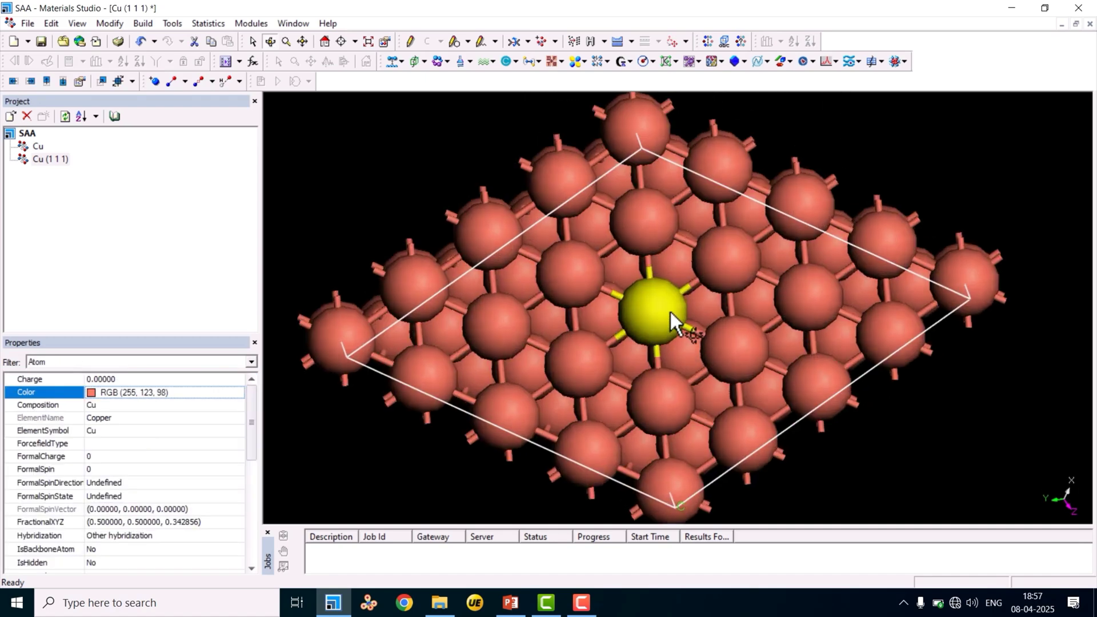
pyautogui.scroll(-3, 638, 302)
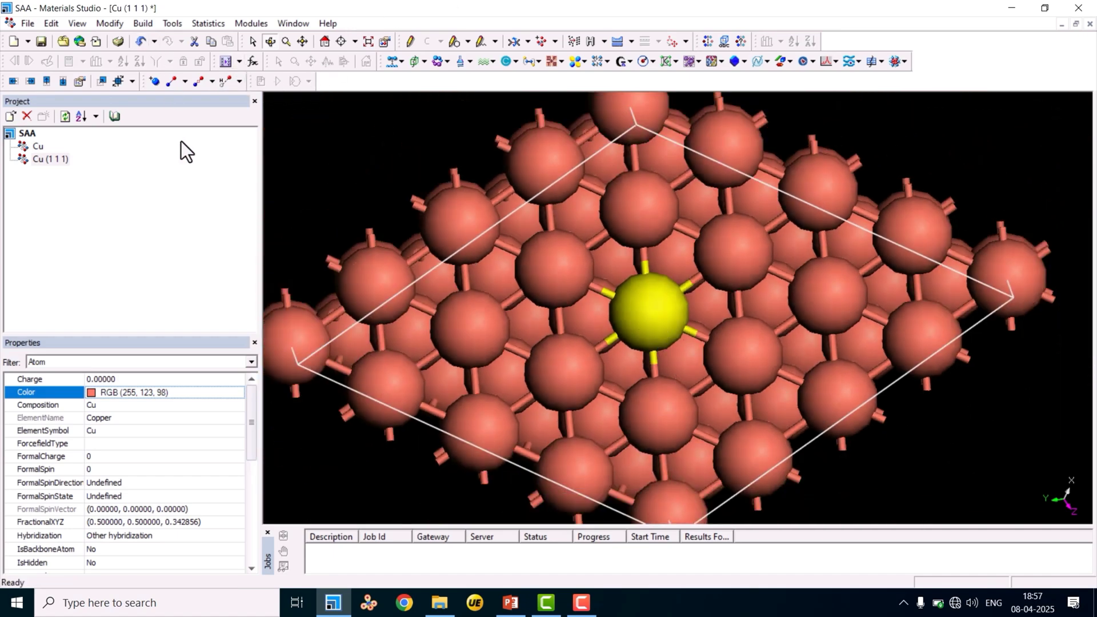
pyautogui.click(115, 26)
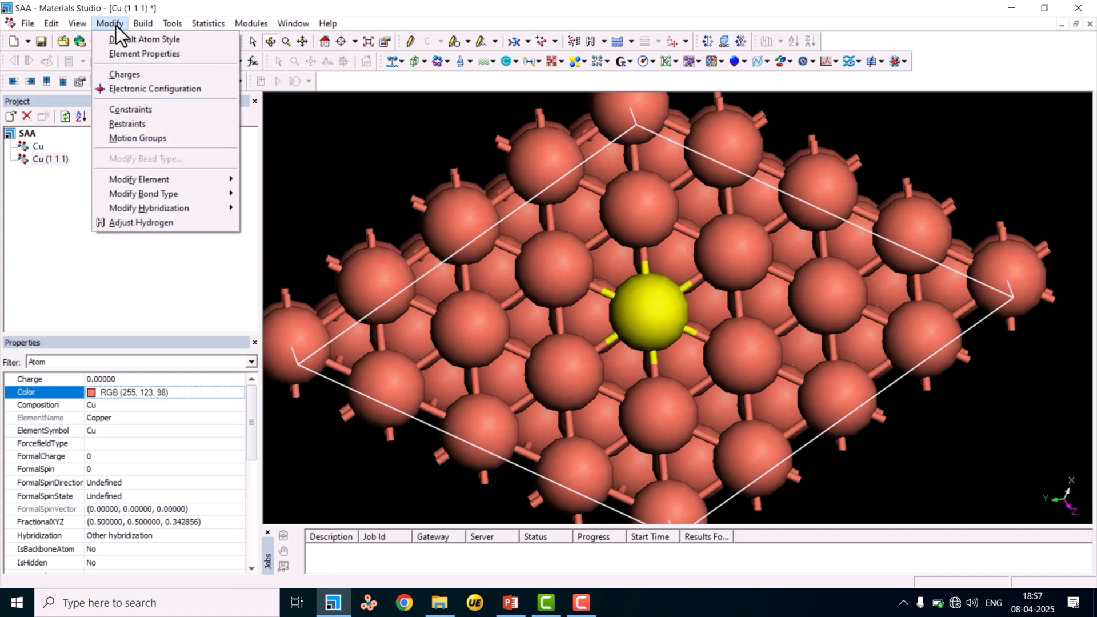
pyautogui.moveTo(140, 183)
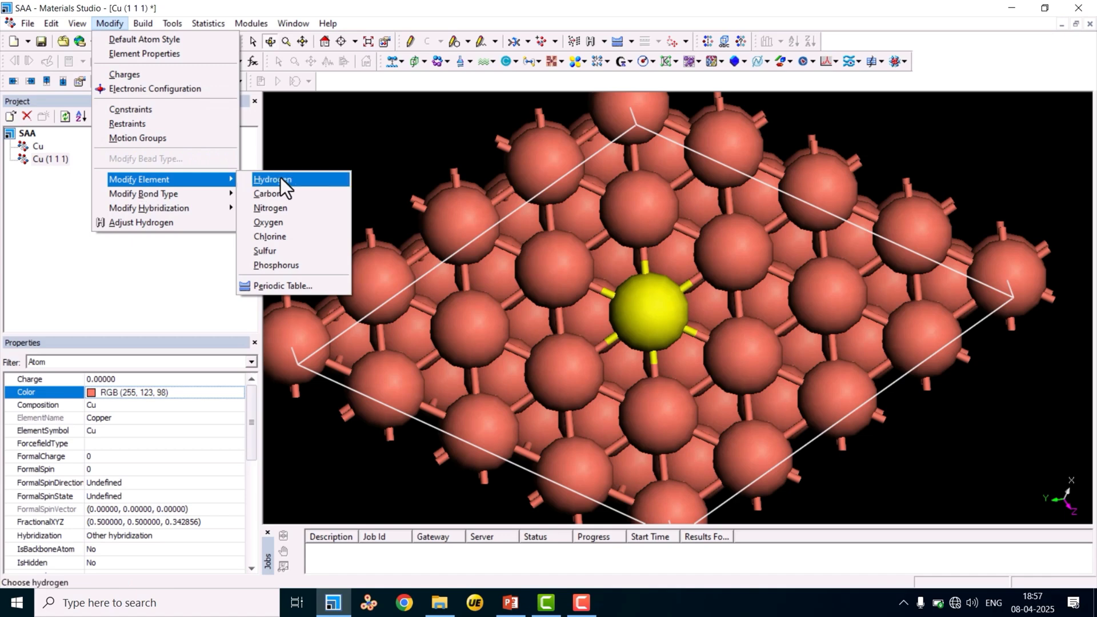
pyautogui.click(275, 285)
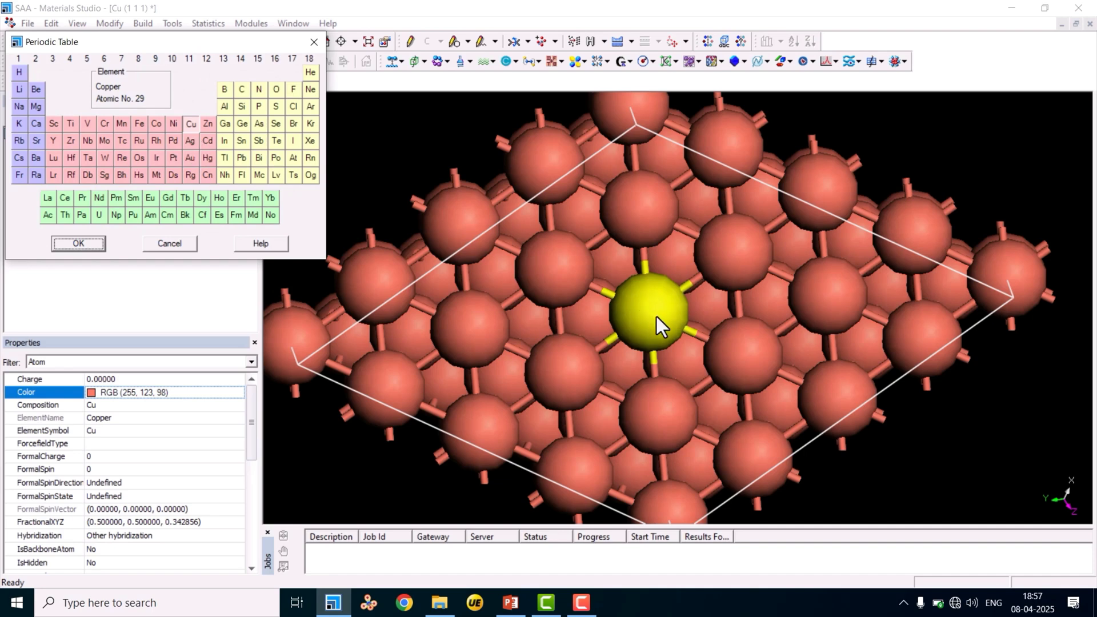
pyautogui.click(158, 142)
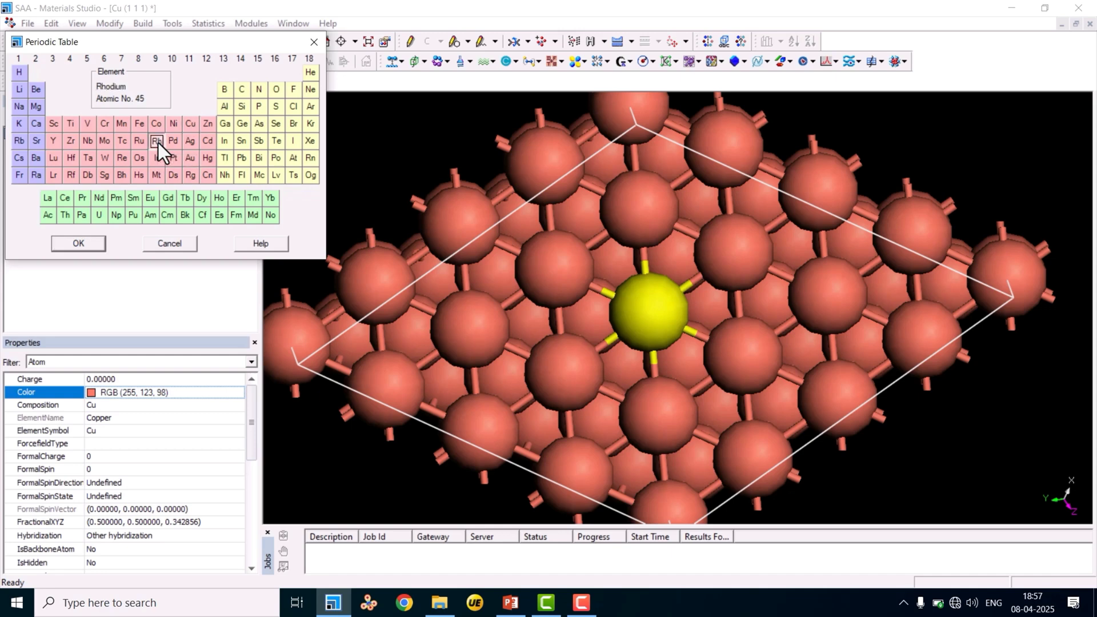
pyautogui.click(78, 243)
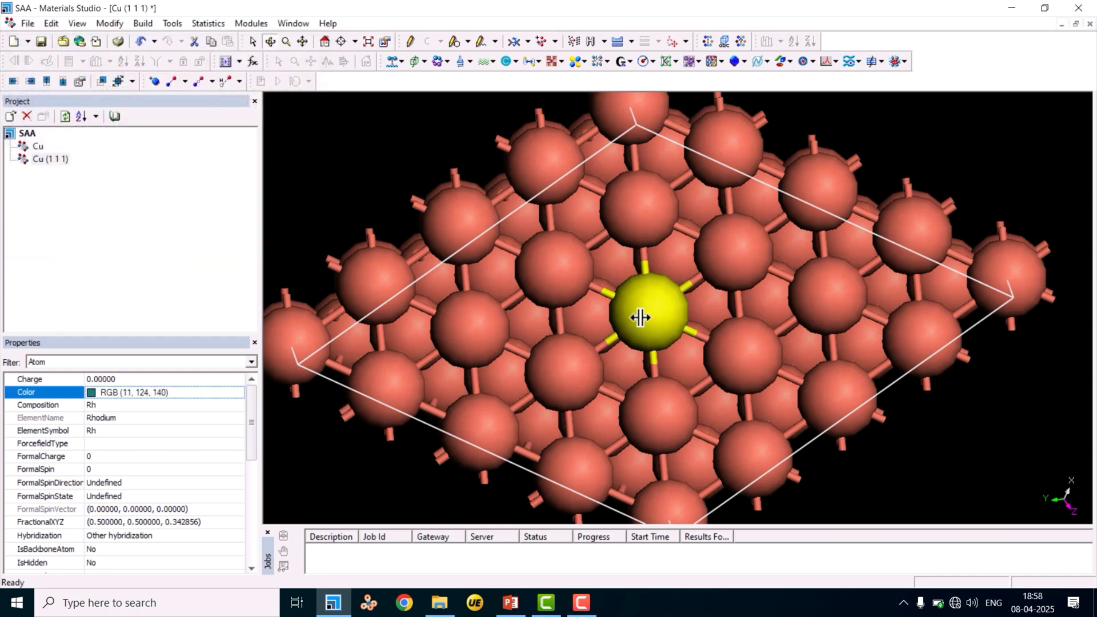
# Deselect the rhodium atom and inspect its position in the top layer of the Cu (1 1 1) slab from several angles.
pyautogui.click(987, 146)
pyautogui.moveTo(871, 206); pyautogui.dragTo(690, 228)
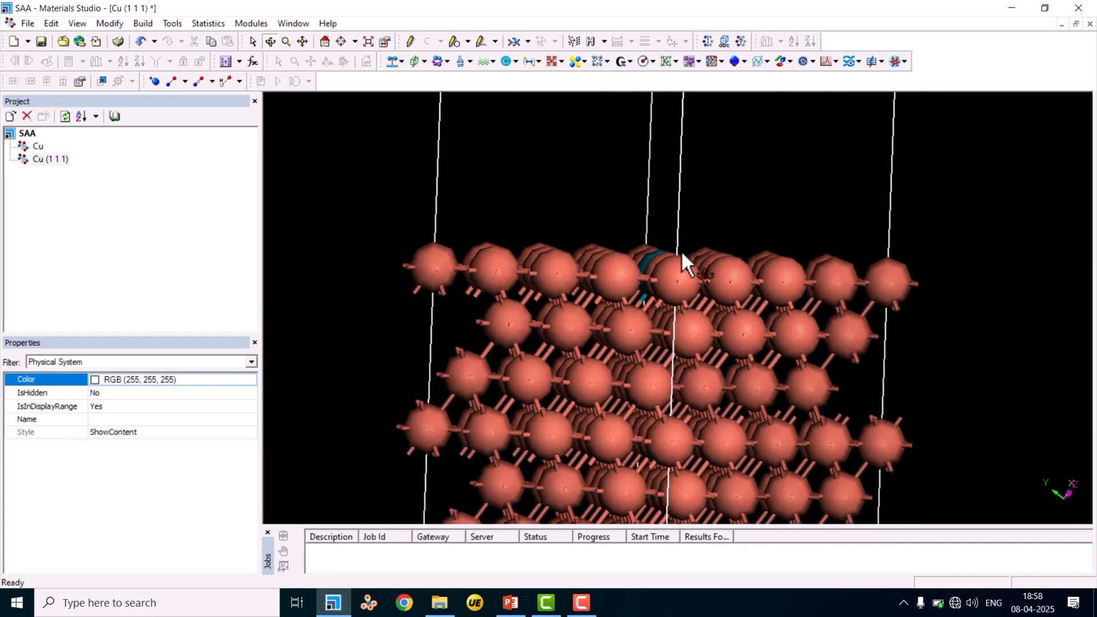
pyautogui.moveTo(757, 200); pyautogui.dragTo(742, 217)
pyautogui.scroll(-6, 741, 214)
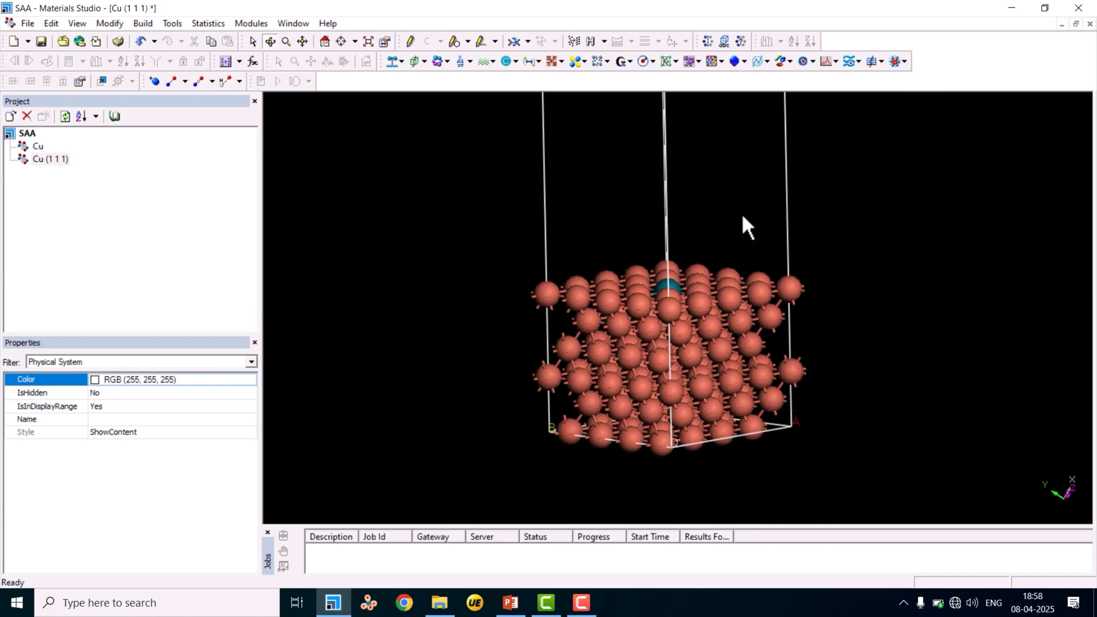
pyautogui.moveTo(686, 225); pyautogui.dragTo(683, 248)
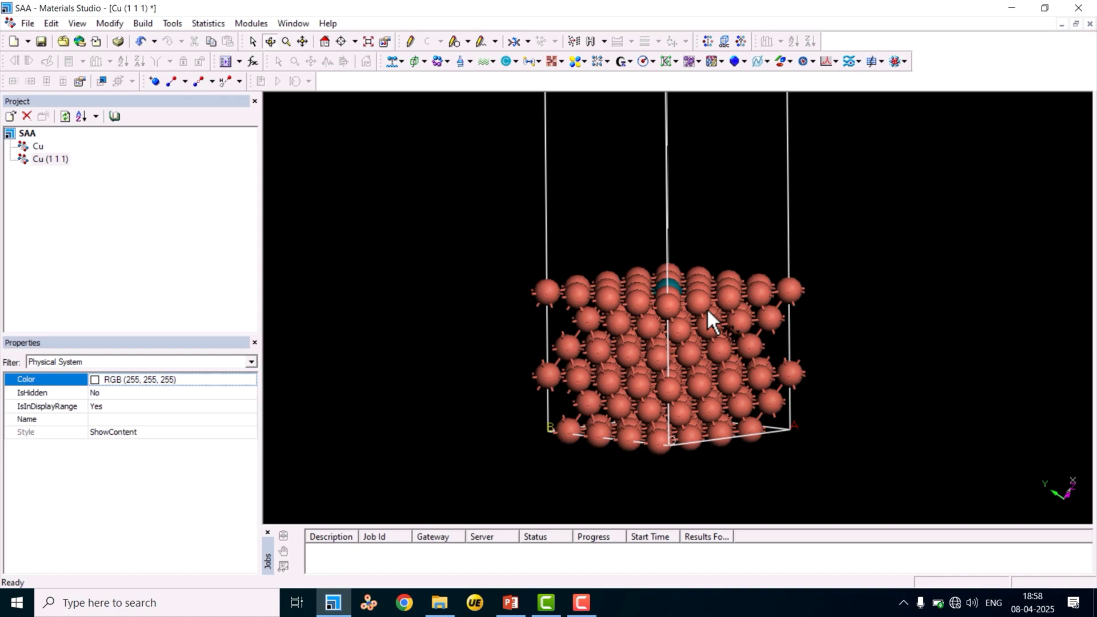
pyautogui.moveTo(649, 203); pyautogui.dragTo(659, 291, button='right')
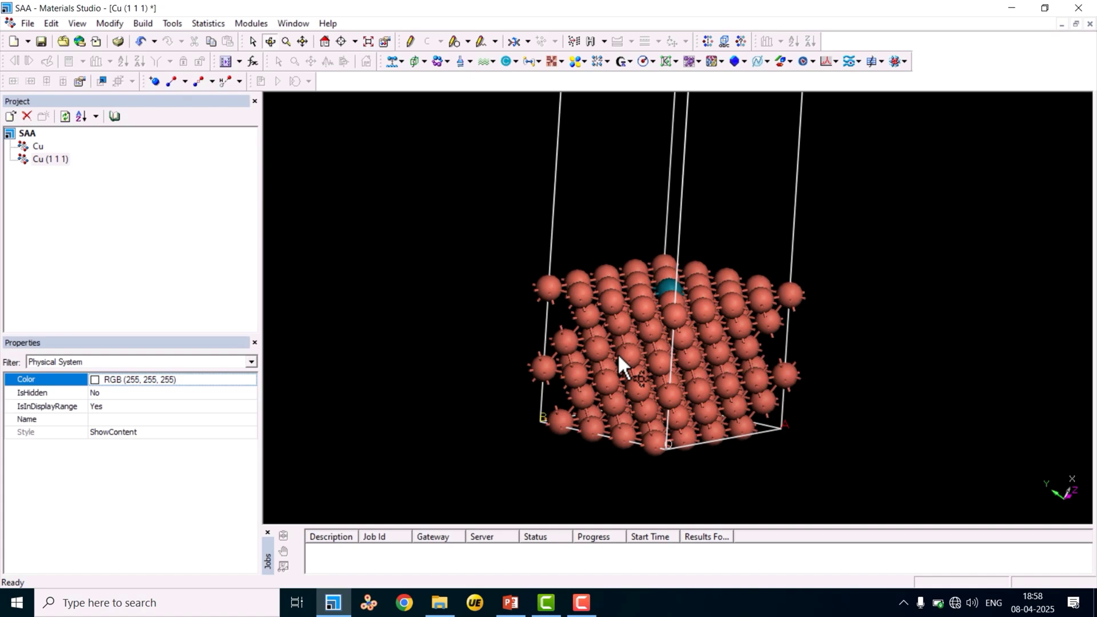
# View the original Cu crystal for comparison, return to the Cu (1 1 1) structure and examine its layers, vacuum and rhodium atom.
pyautogui.doubleClick(39, 147)
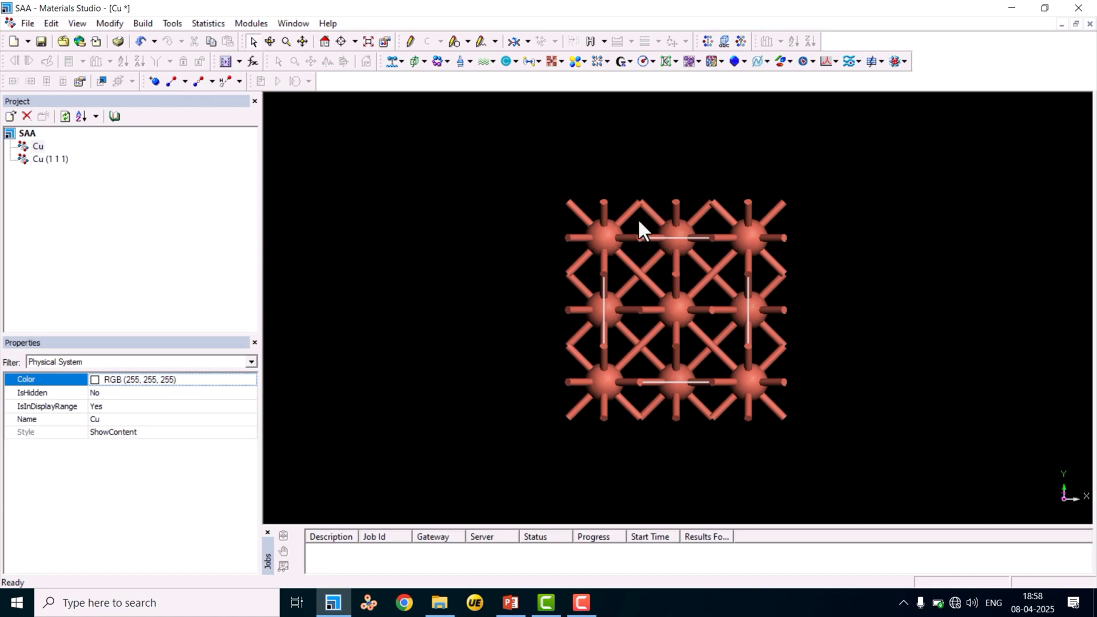
pyautogui.doubleClick(57, 159)
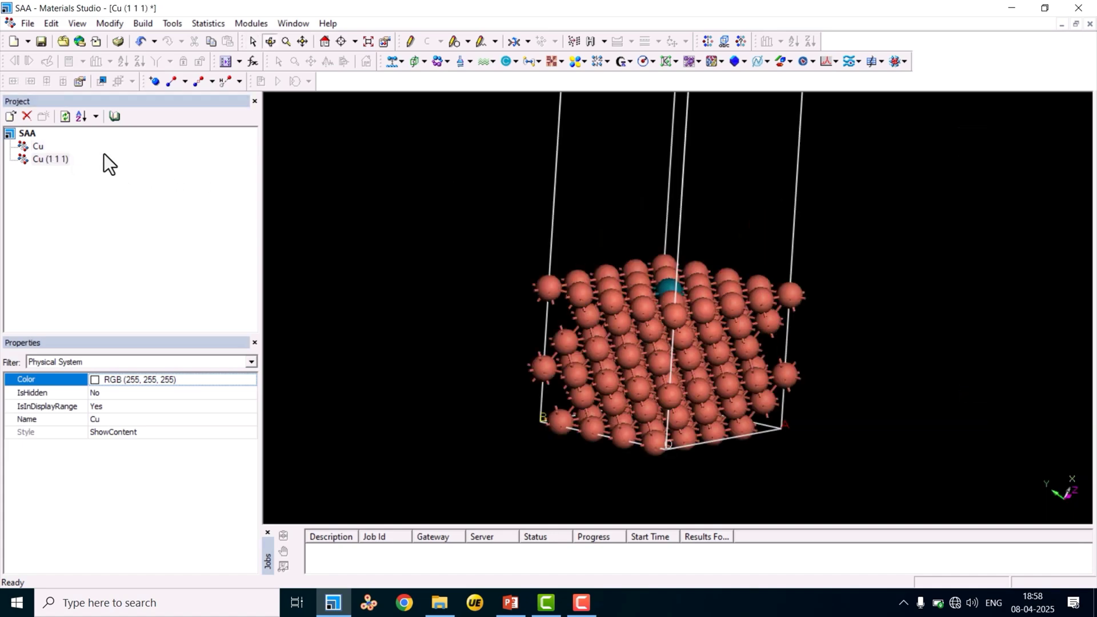
pyautogui.moveTo(748, 238); pyautogui.dragTo(747, 213)
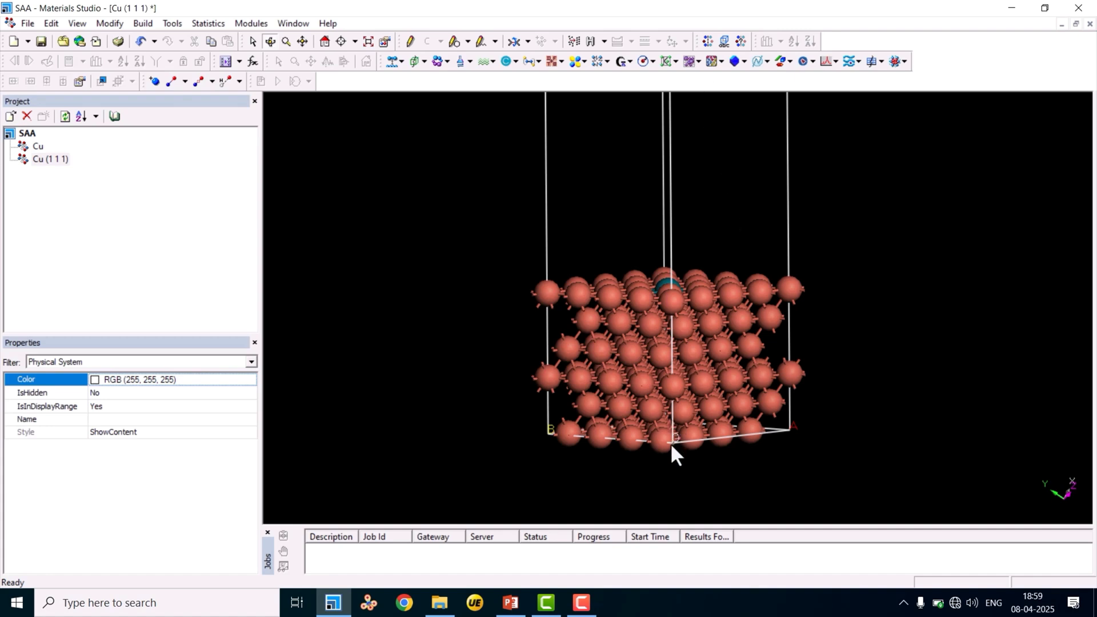
pyautogui.scroll(-3, 678, 293)
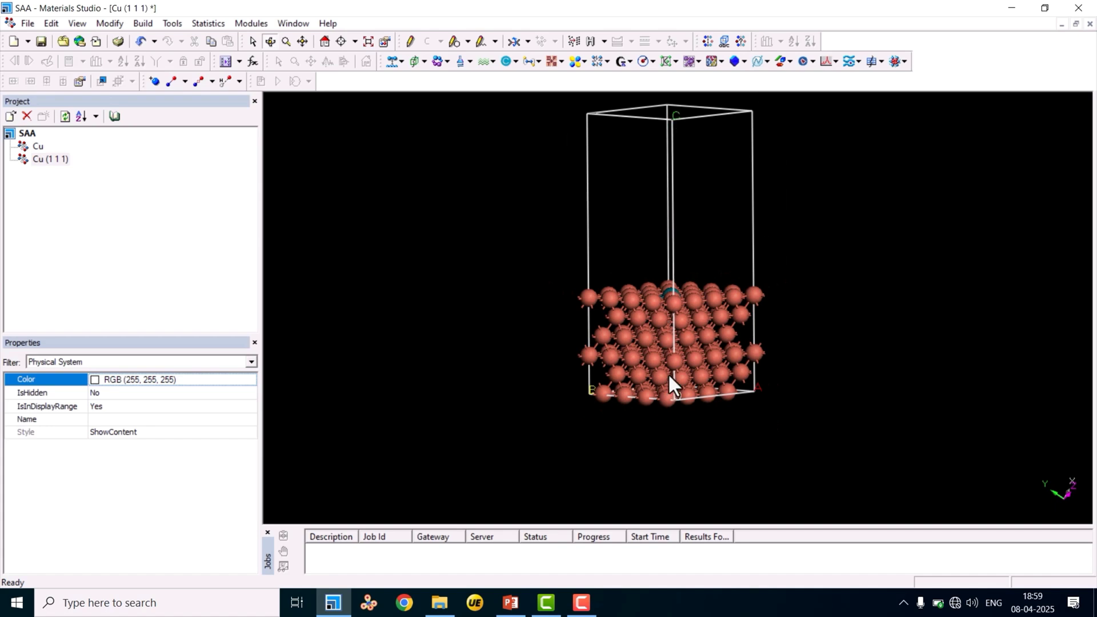
pyautogui.scroll(2, 668, 374)
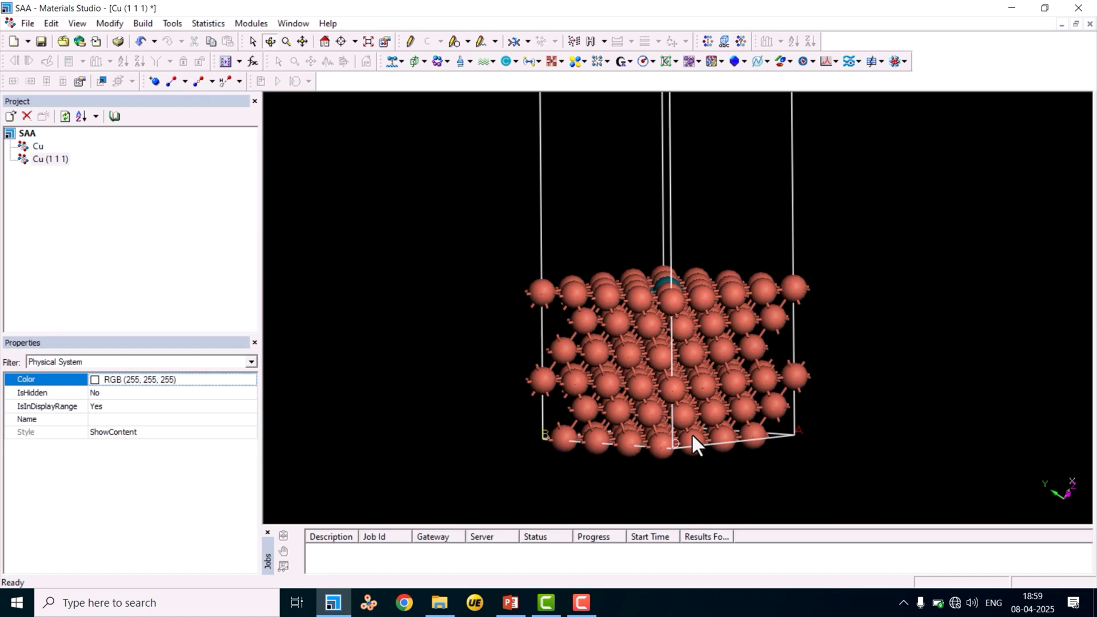
pyautogui.moveTo(700, 281); pyautogui.dragTo(677, 236)
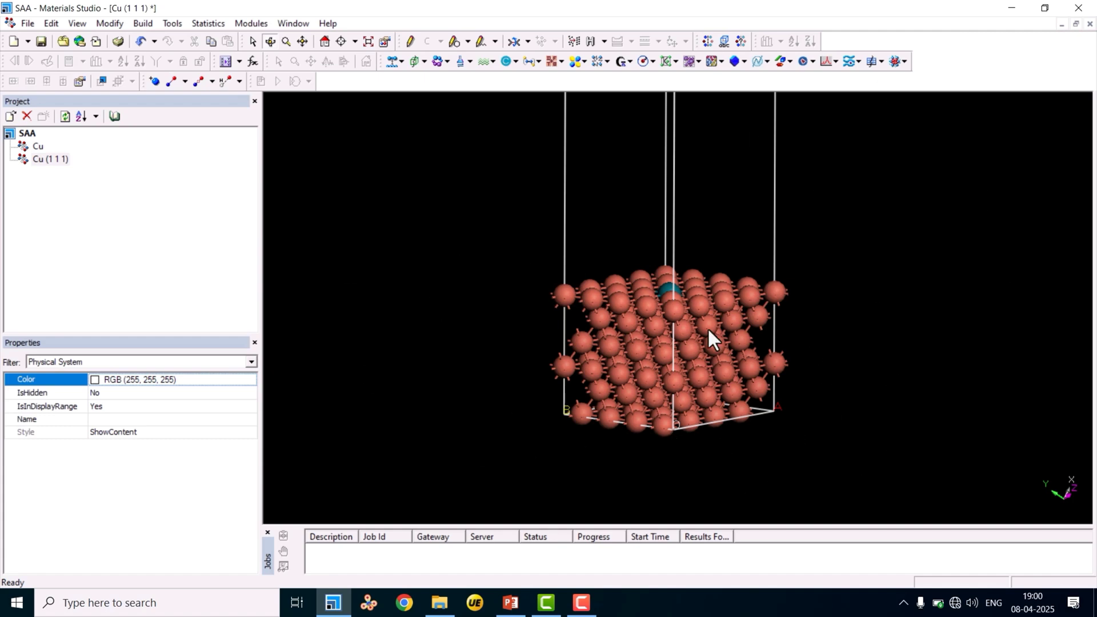
pyautogui.moveTo(707, 327); pyautogui.dragTo(671, 320)
pyautogui.scroll(5, 706, 371)
pyautogui.scroll(-5, 705, 299)
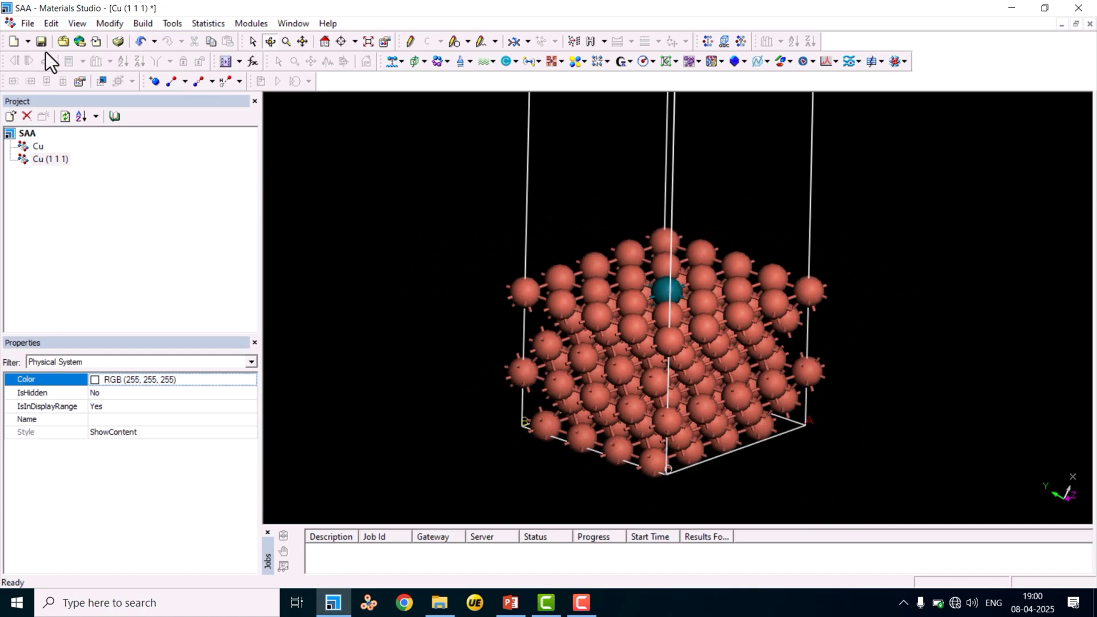
# Export the Cu (1 1 1) structure as a Crystallographic Information File (*.cif) into a new folder named saa inside Cu-111-SAA.
pyautogui.click(28, 25)
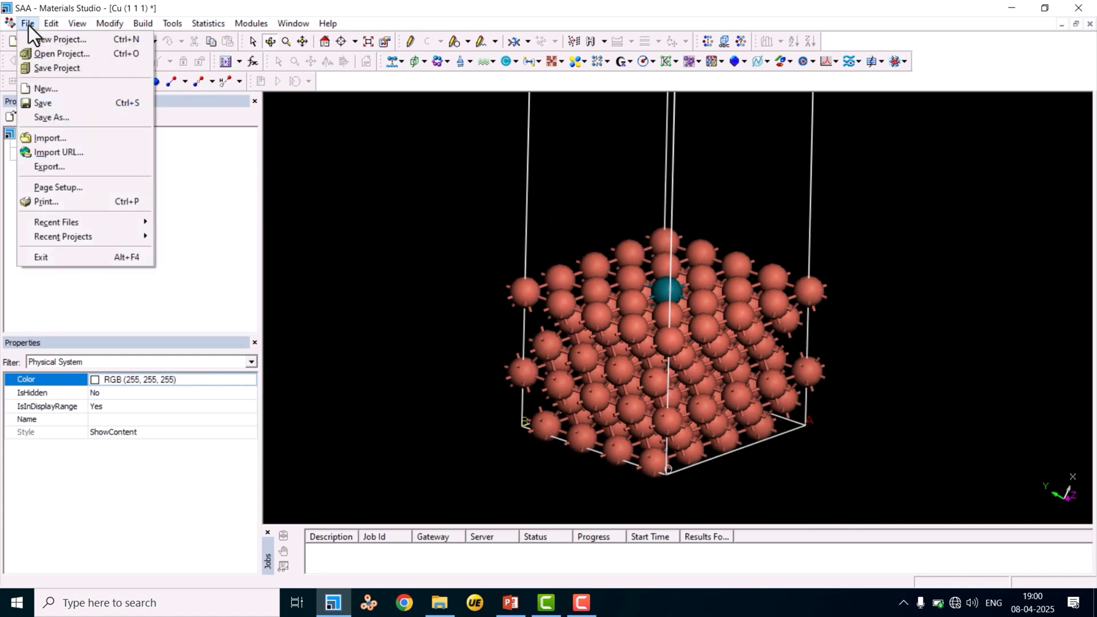
pyautogui.click(43, 166)
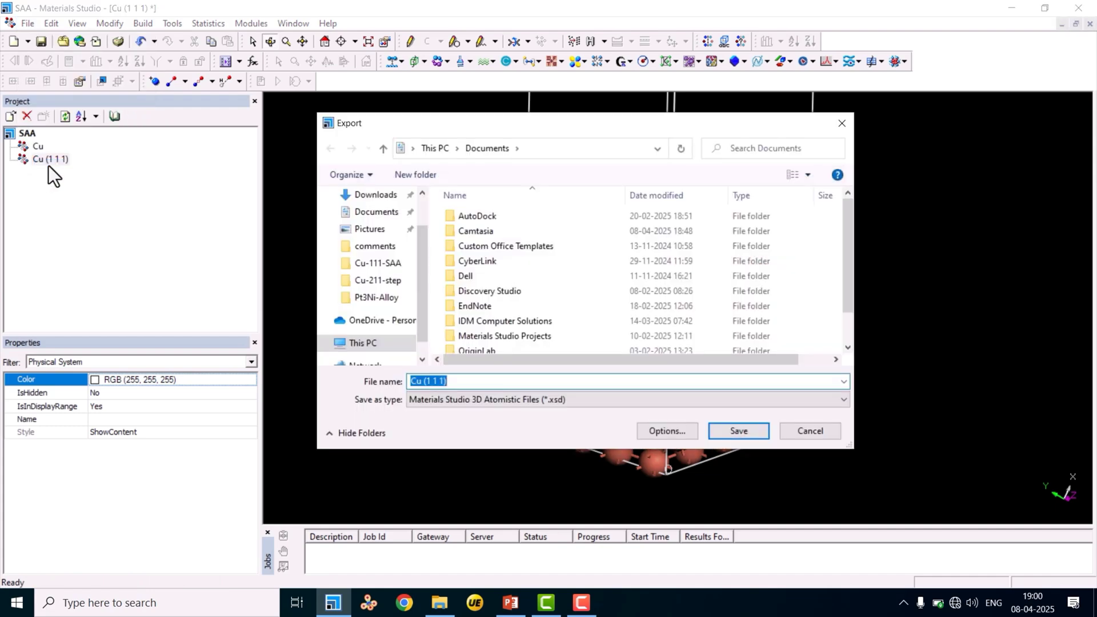
pyautogui.click(402, 265)
pyautogui.click(416, 175)
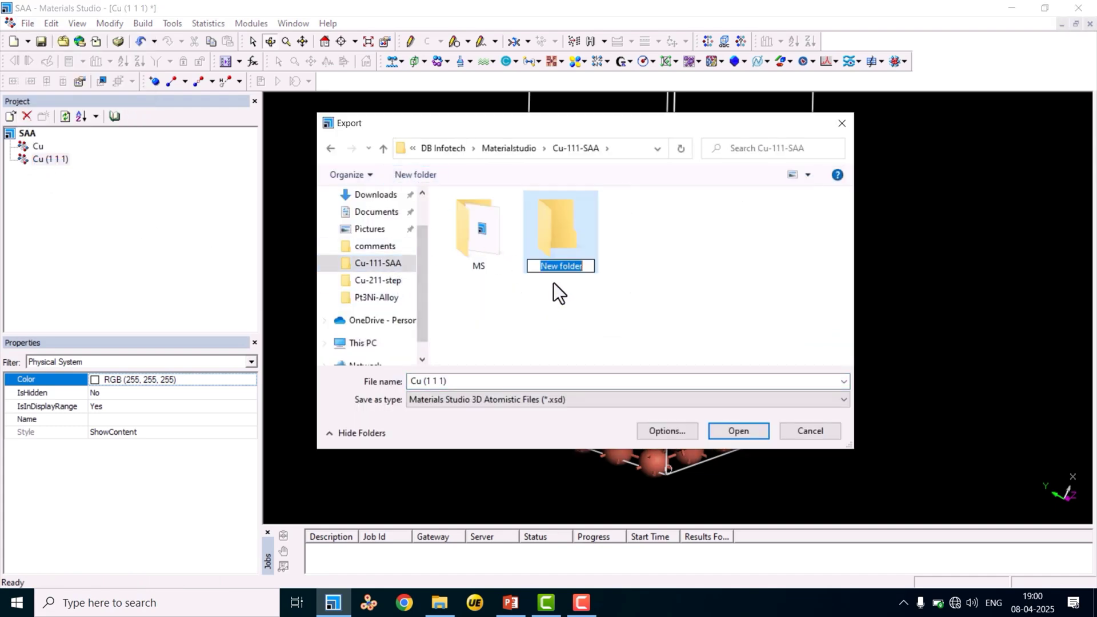
pyautogui.write('saa')
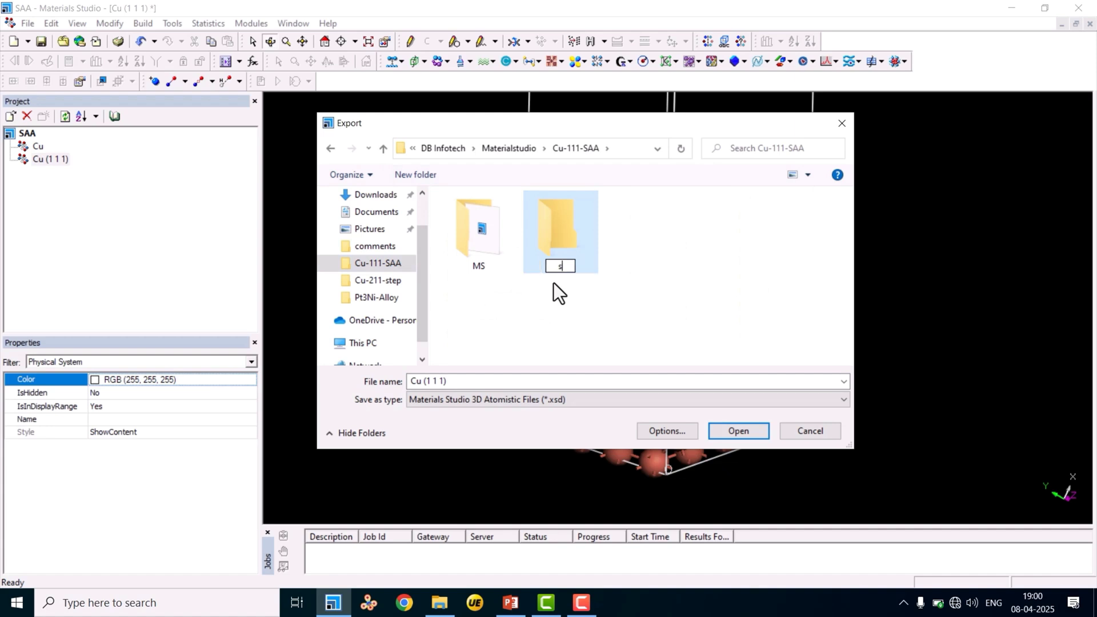
pyautogui.press('Return')
pyautogui.doubleClick(556, 235)
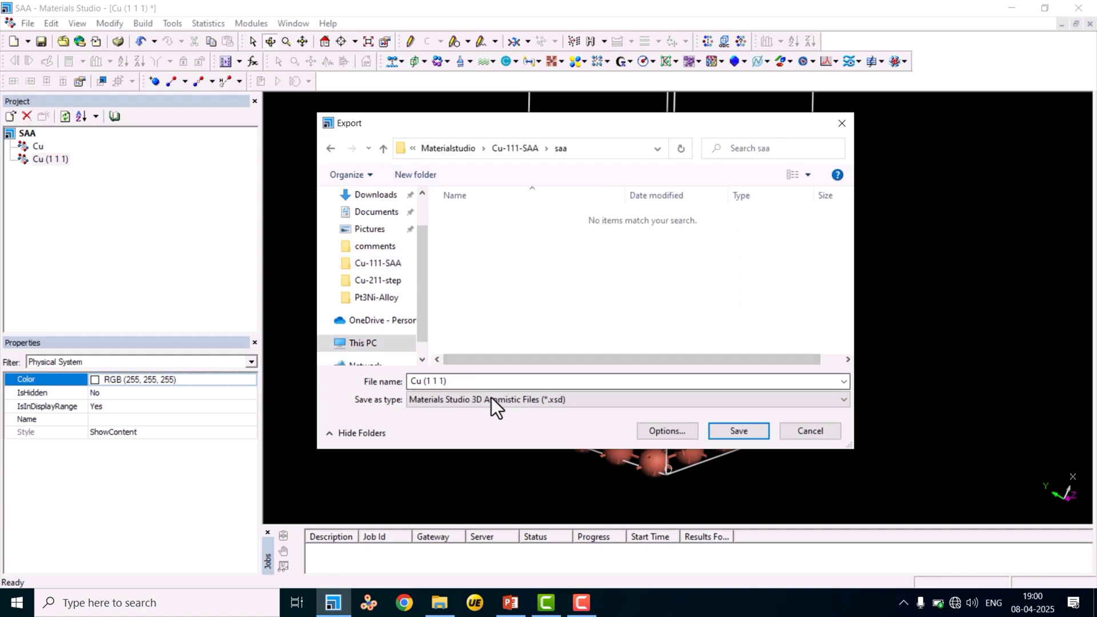
pyautogui.click(547, 403)
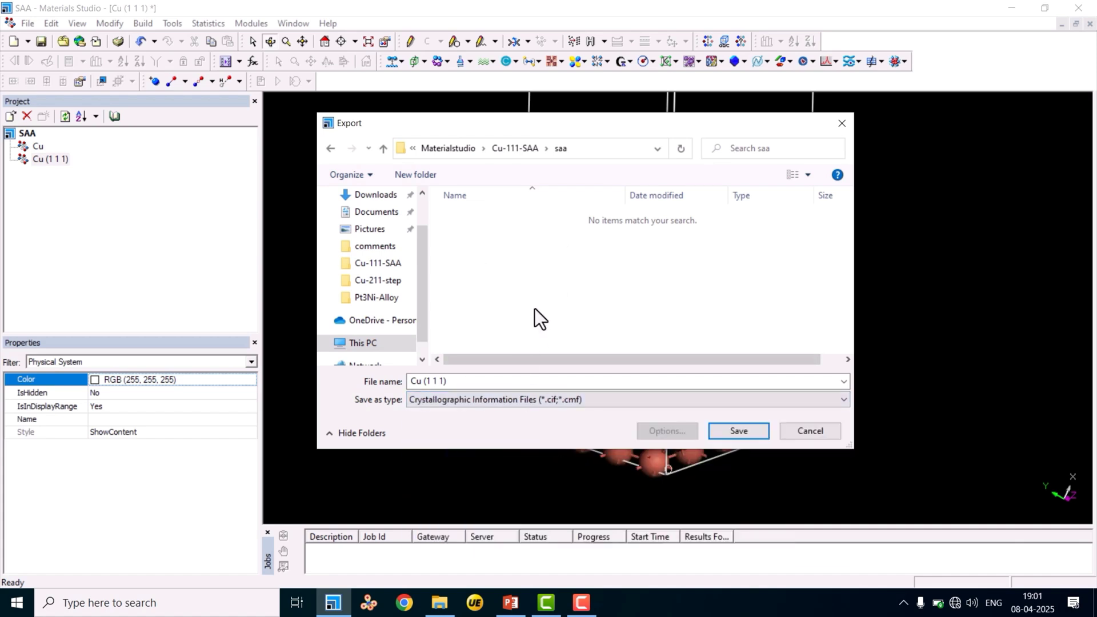
pyautogui.click(746, 433)
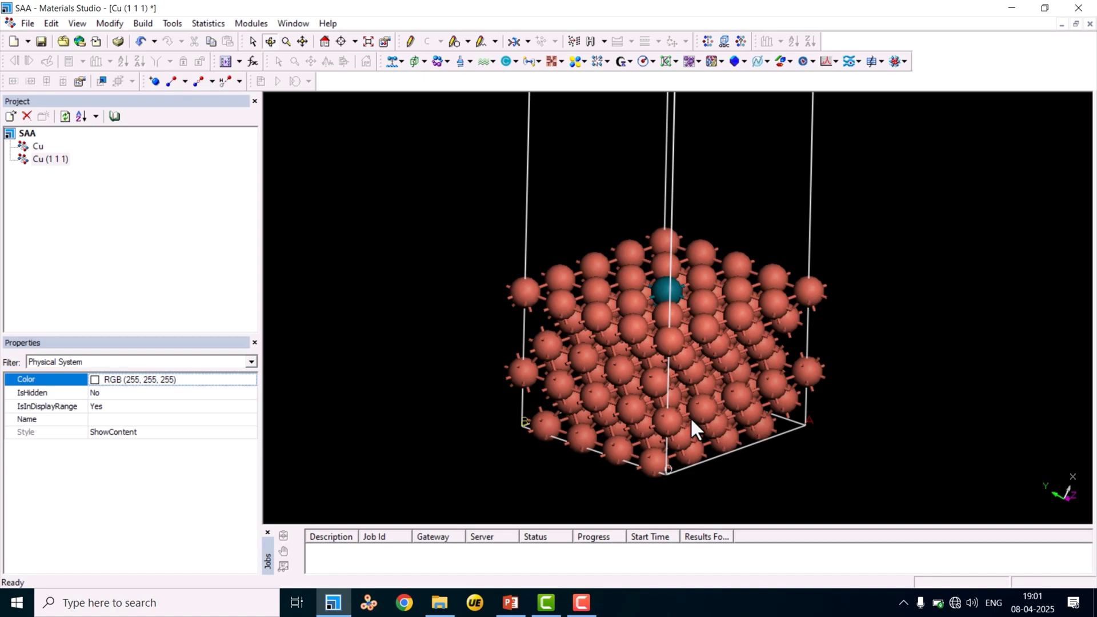
# Export the Cu (1 1 1) structure again into the saa folder as an InsightII Molecule File (*.car).
pyautogui.click(28, 24)
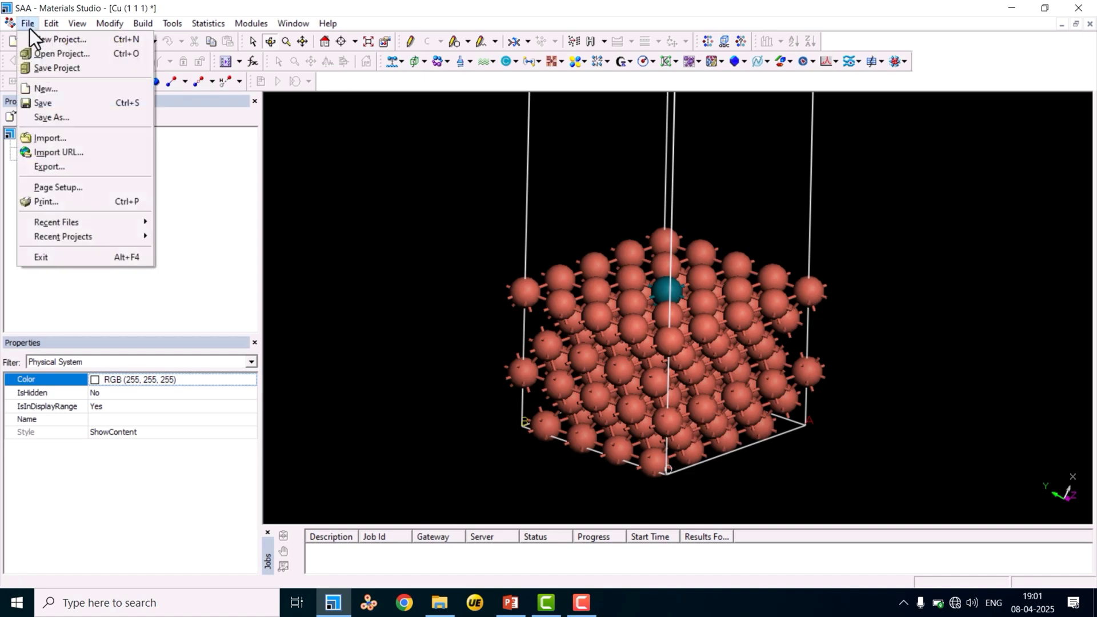
pyautogui.click(50, 166)
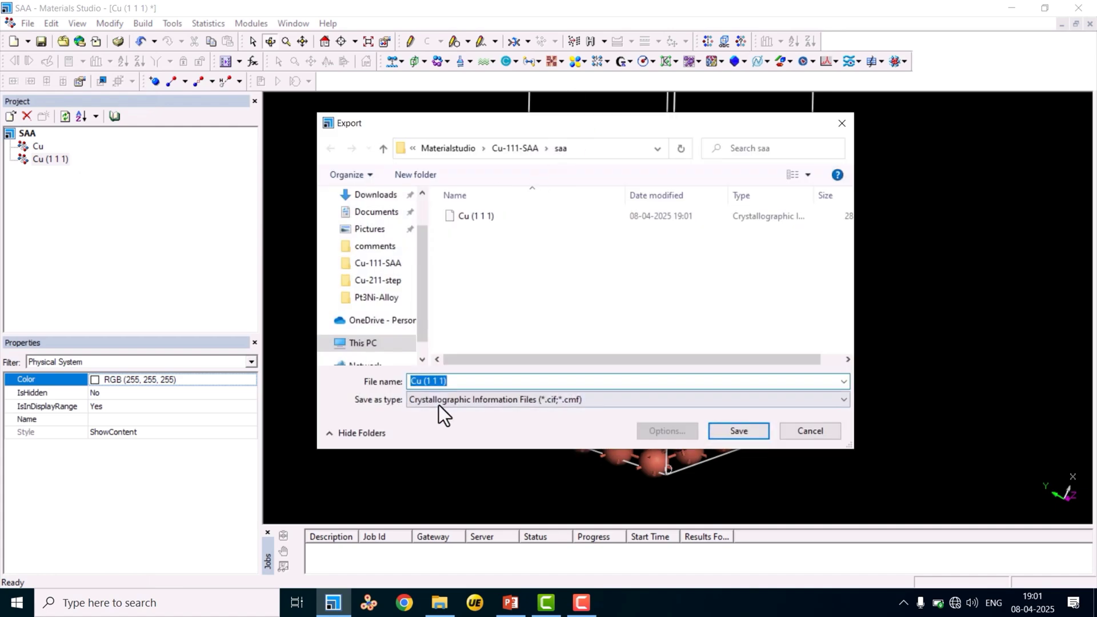
pyautogui.click(439, 400)
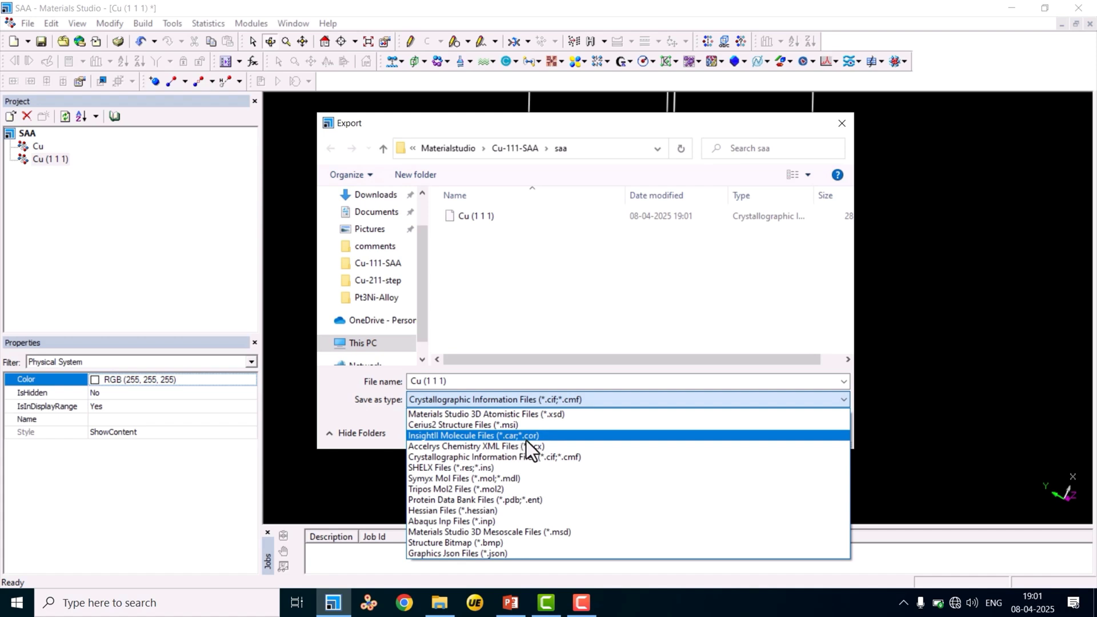
pyautogui.click(463, 436)
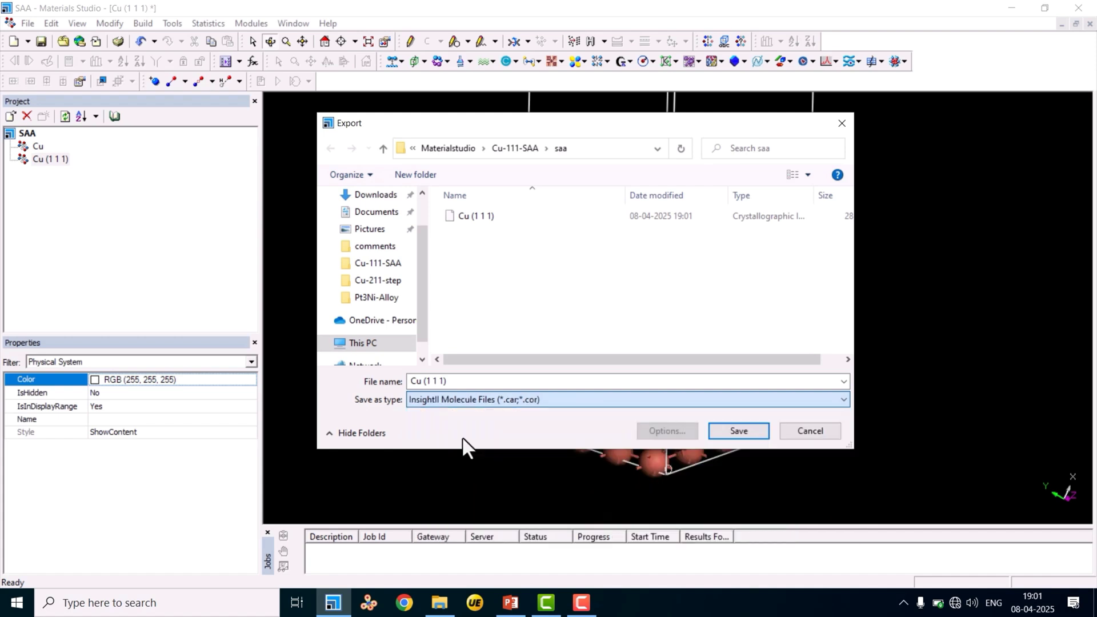
pyautogui.click(730, 434)
pyautogui.moveTo(722, 219); pyautogui.dragTo(717, 254, button='right')
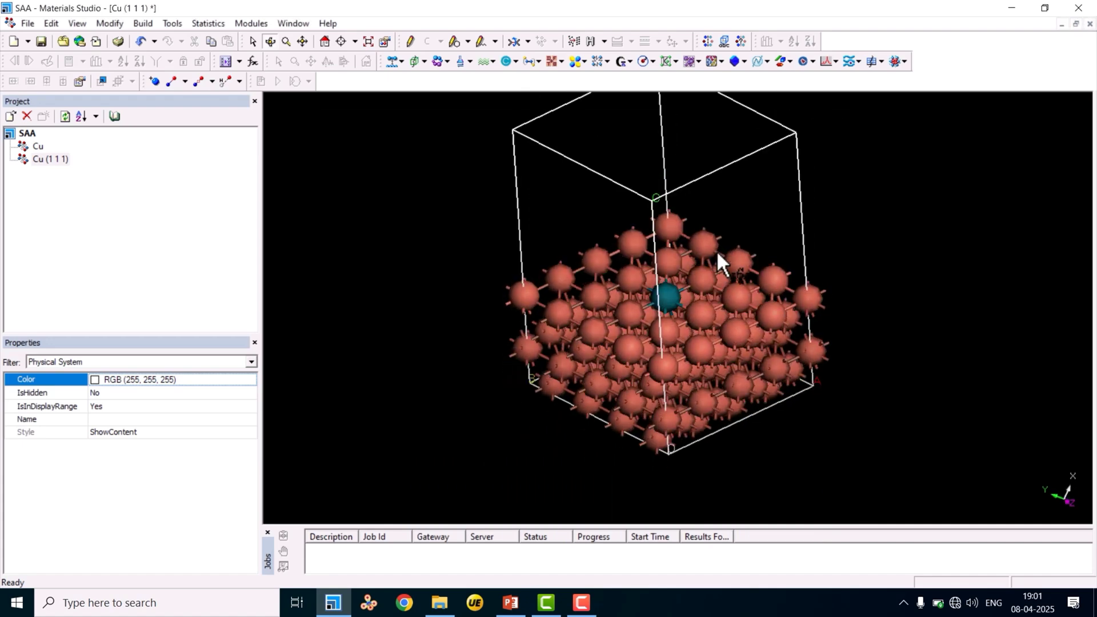
# Switch to File Explorer and delete the Cu (1 1 1).mdf file from the saa folder.
pyautogui.click(440, 607)
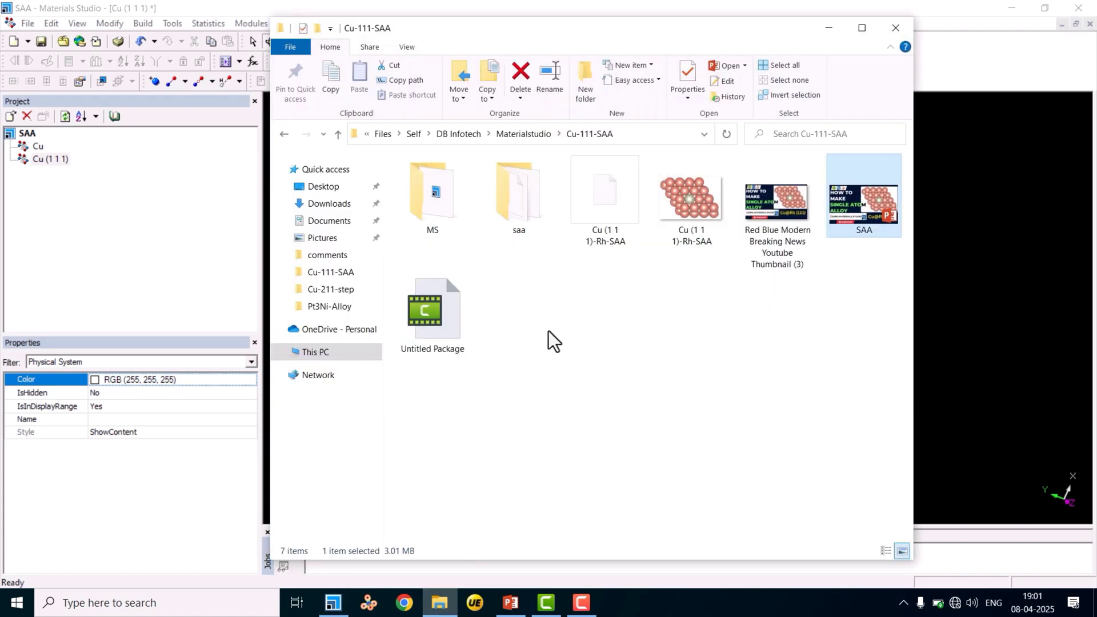
pyautogui.doubleClick(520, 204)
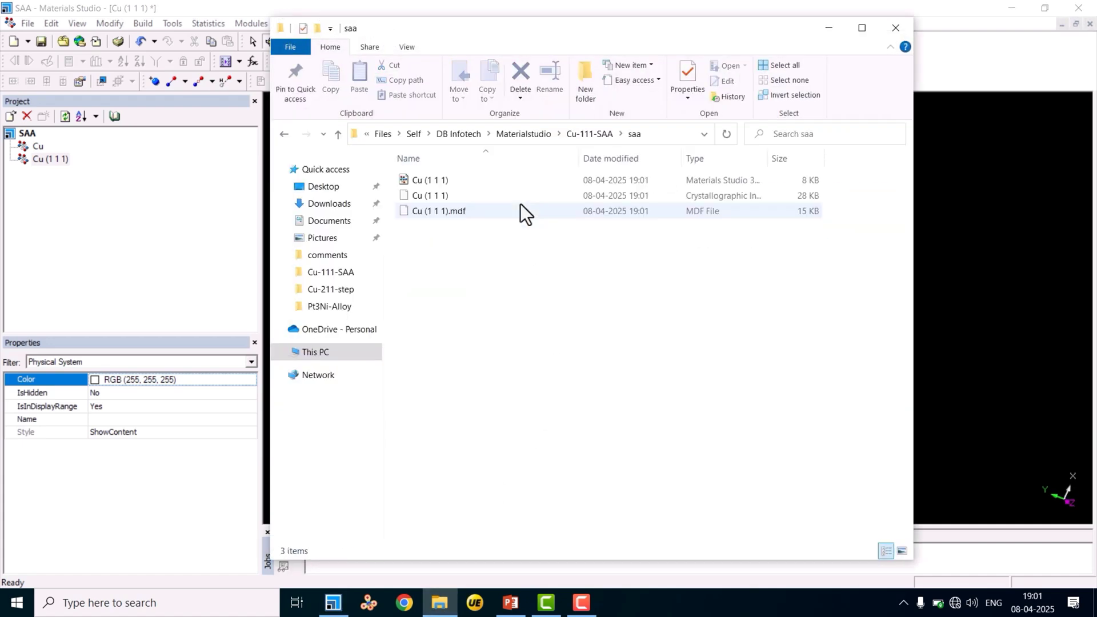
pyautogui.click(437, 214)
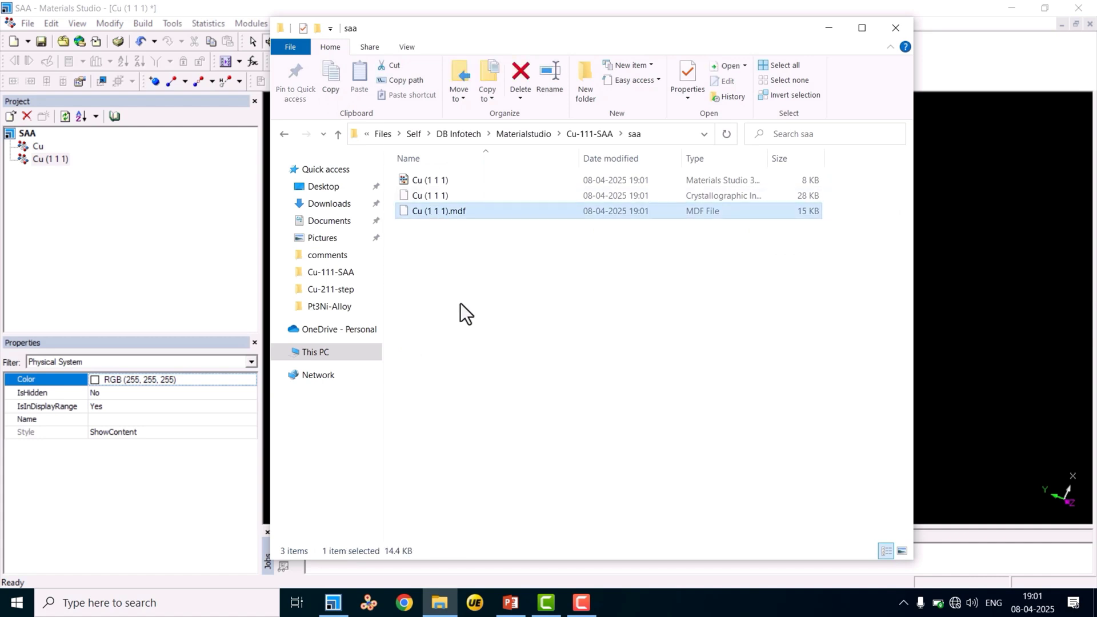
pyautogui.press('Delete')
# Select the Materials Studio version of the exported Cu (1 1 1) file in the saa folder.
pyautogui.click(438, 182)
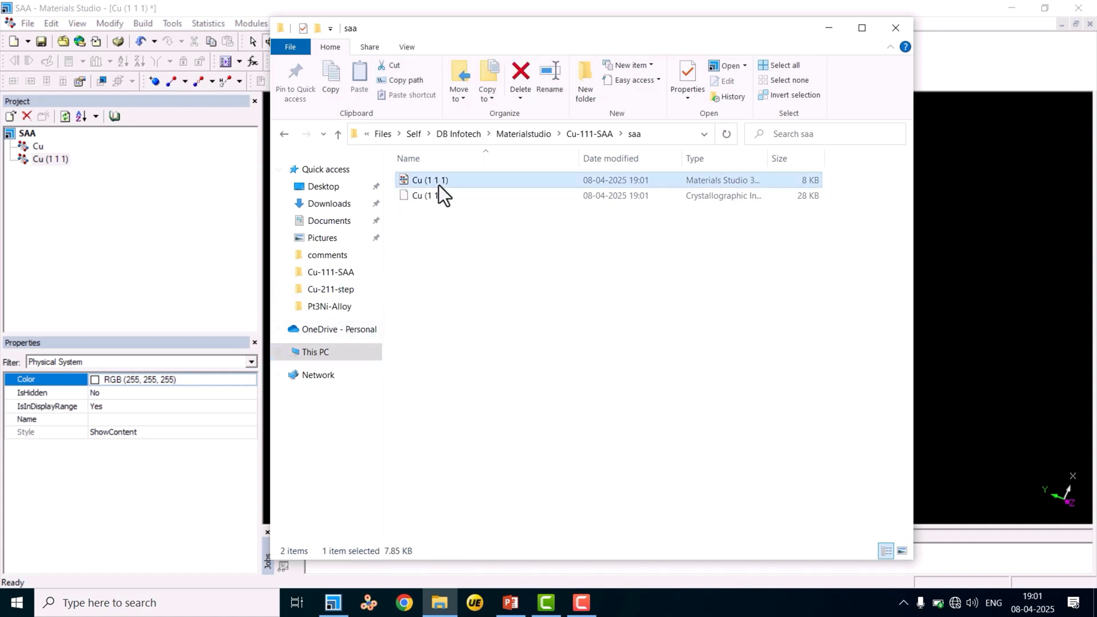